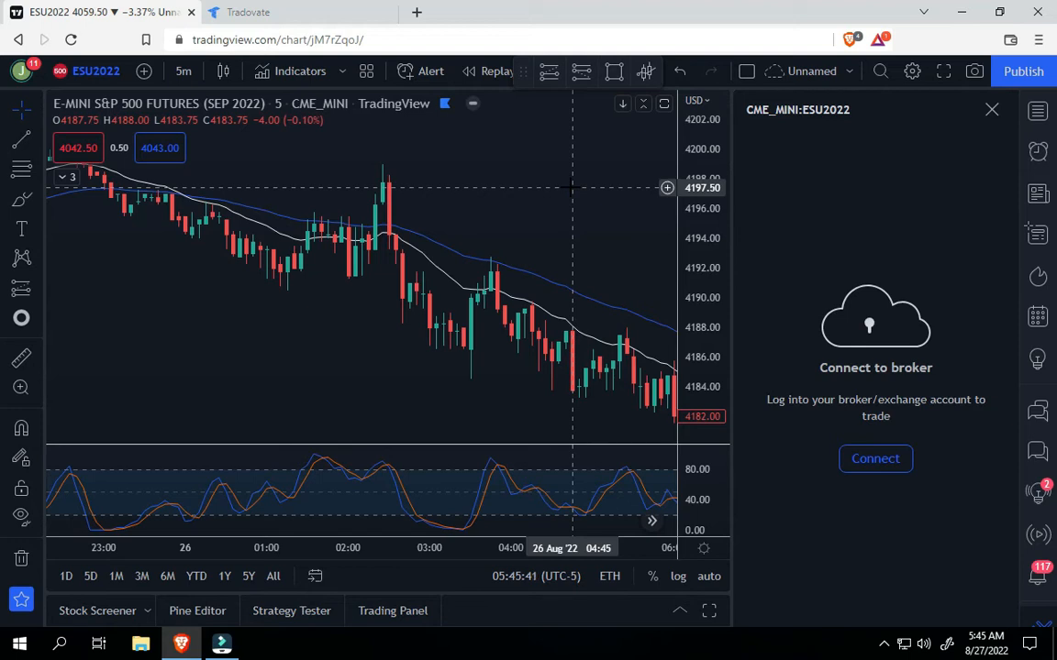
# Browse the broker list, then close the CME_MINI:ESU2022 broker side panel
pyautogui.click(682, 614)
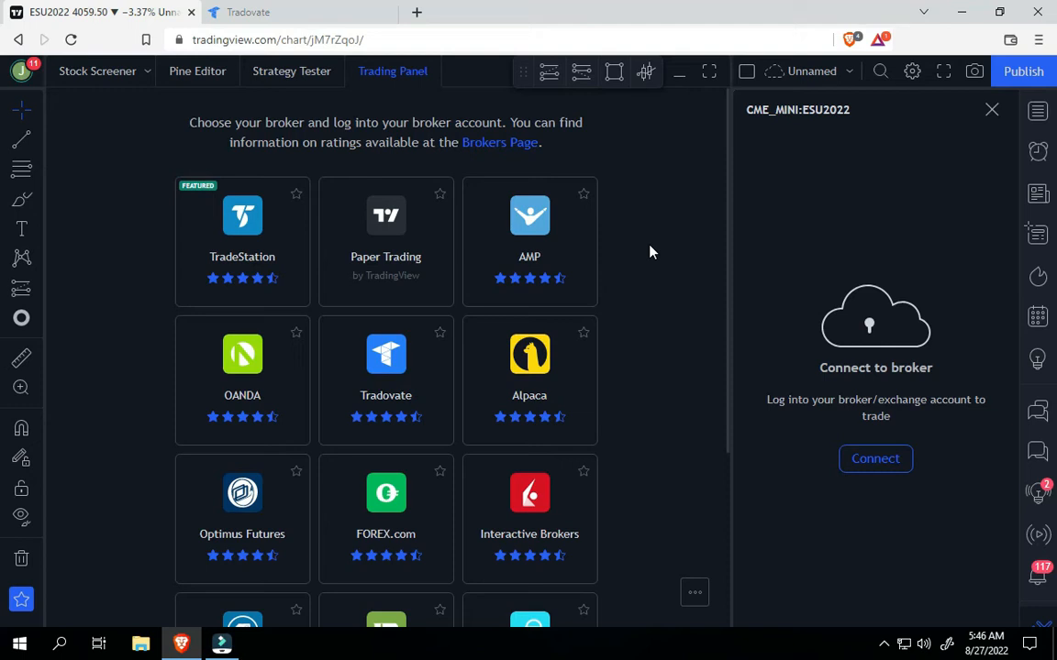
pyautogui.moveTo(731, 269); pyautogui.dragTo(723, 245)
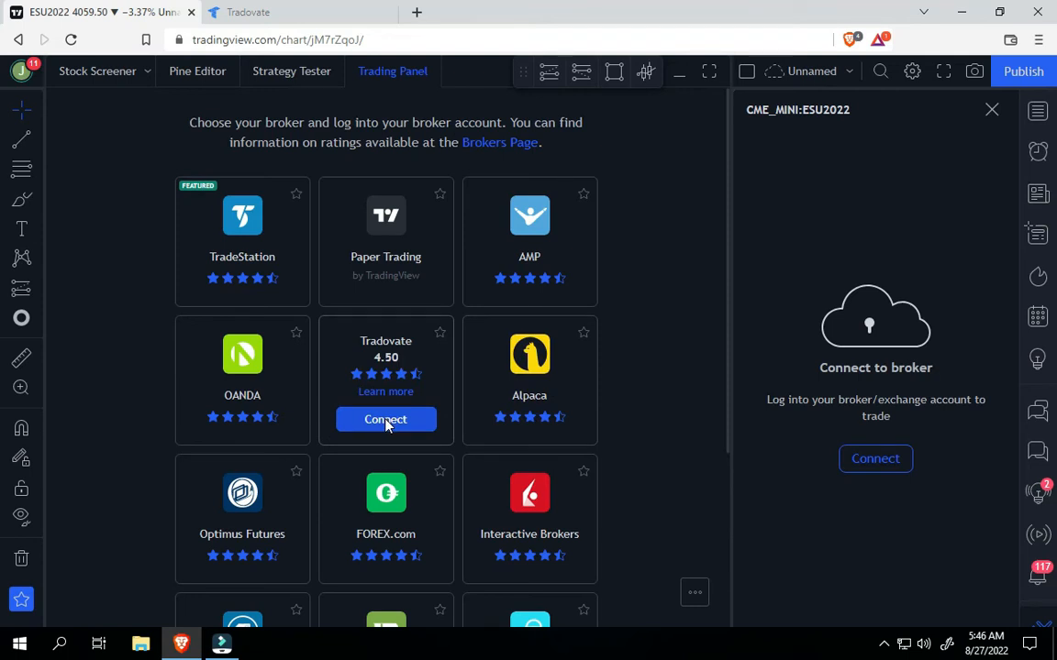
pyautogui.click(992, 110)
# Collapse the Trading Panel, switch to Tradovate and start live trading to load the ESU2 workspace
pyautogui.click(969, 82)
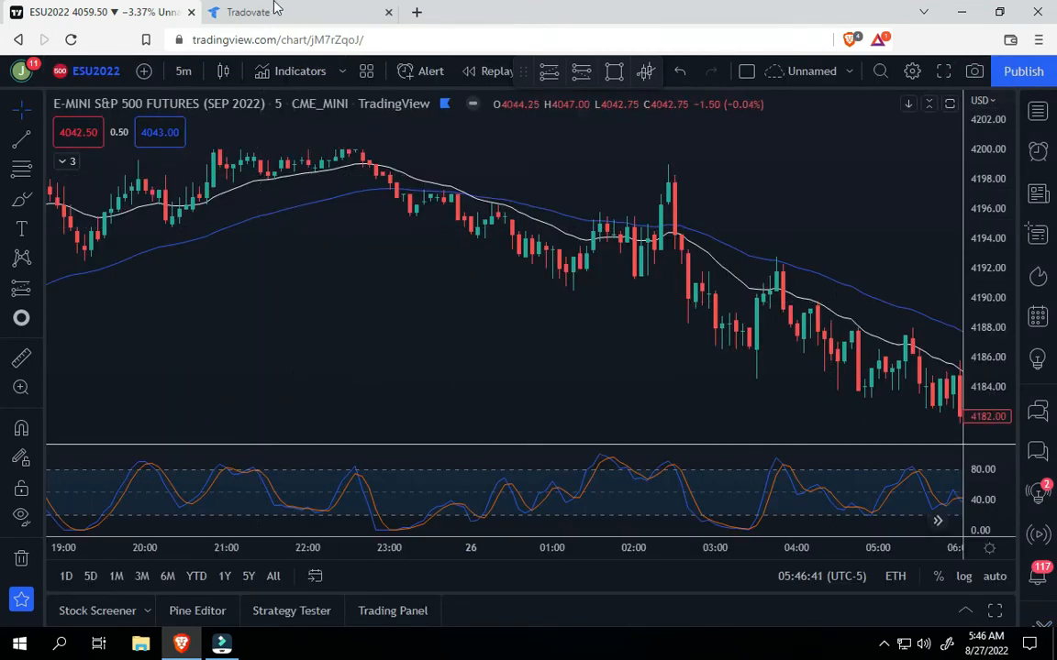
pyautogui.click(216, 16)
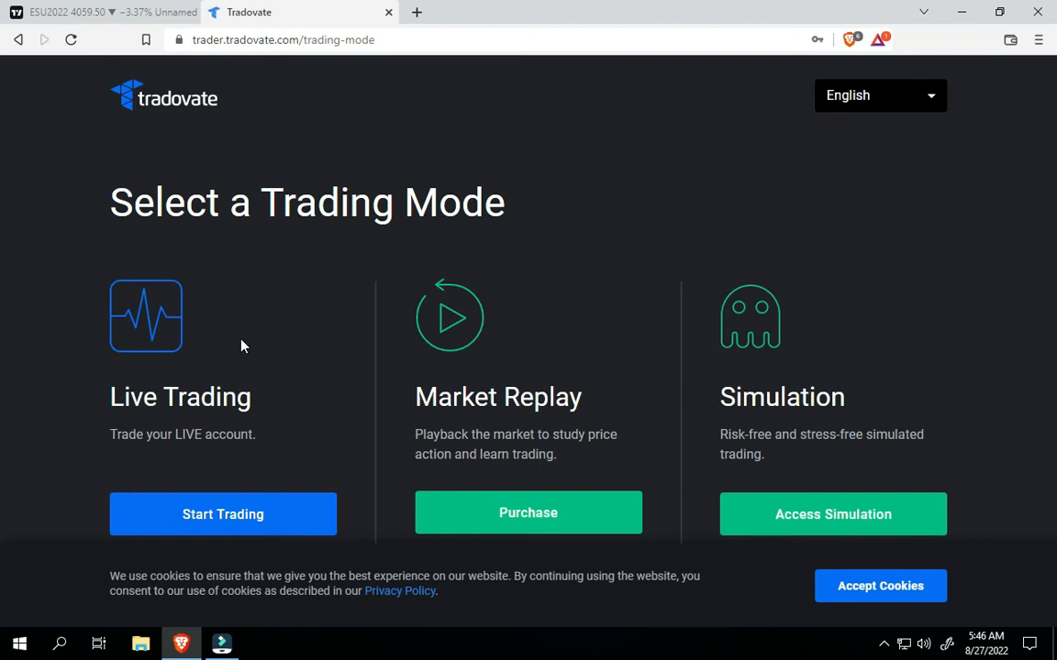
pyautogui.click(227, 524)
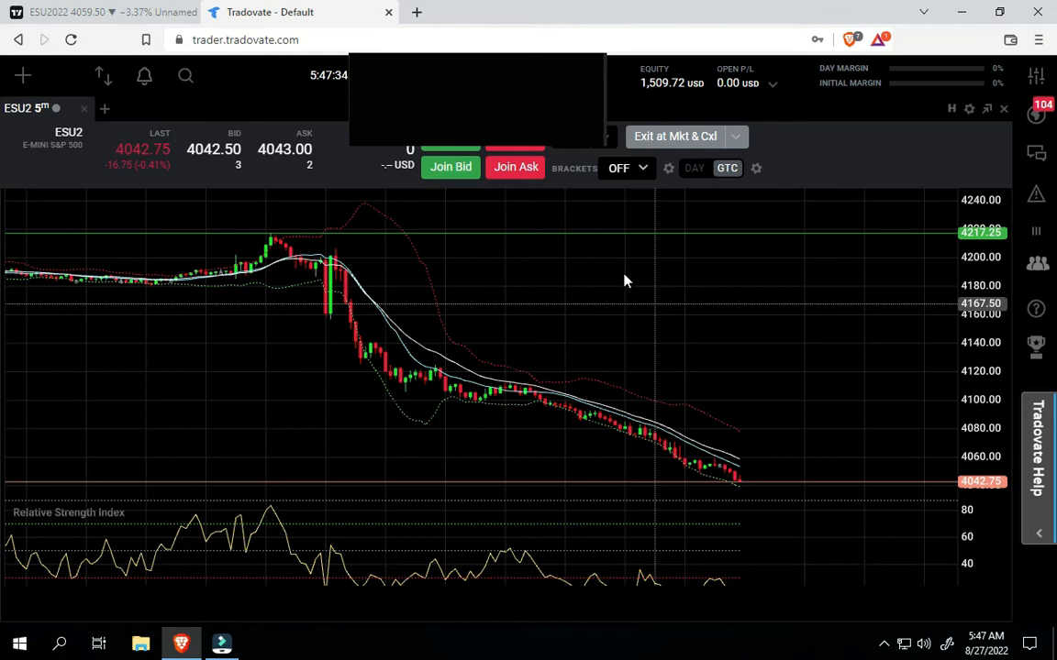
pyautogui.moveTo(590, 367)
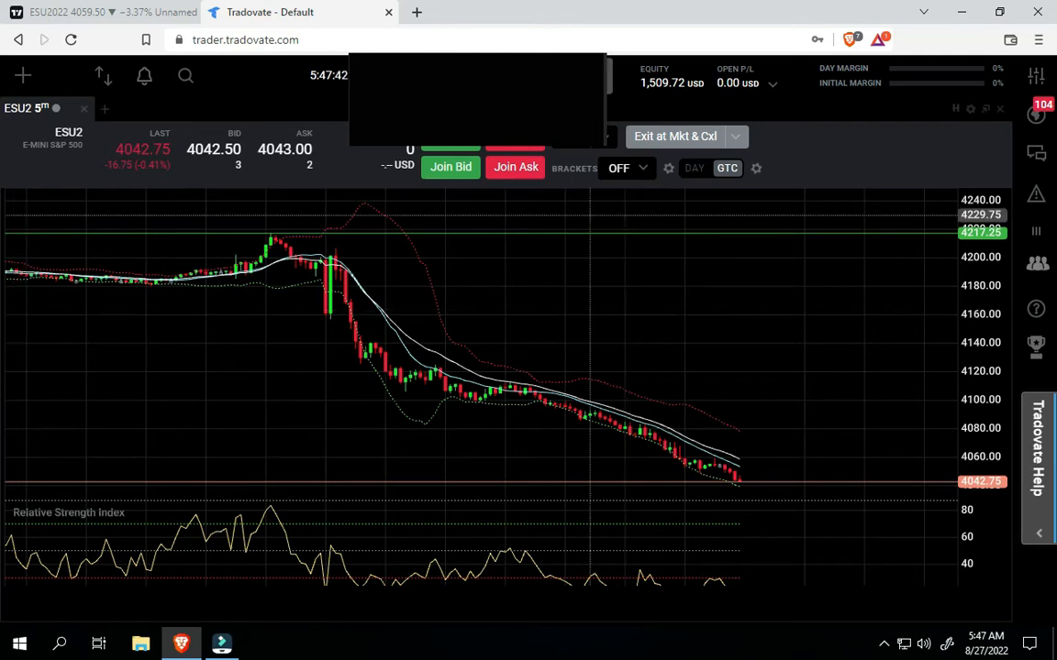
# From the account menu, open Account Reports on the Performance tab
pyautogui.click(587, 76)
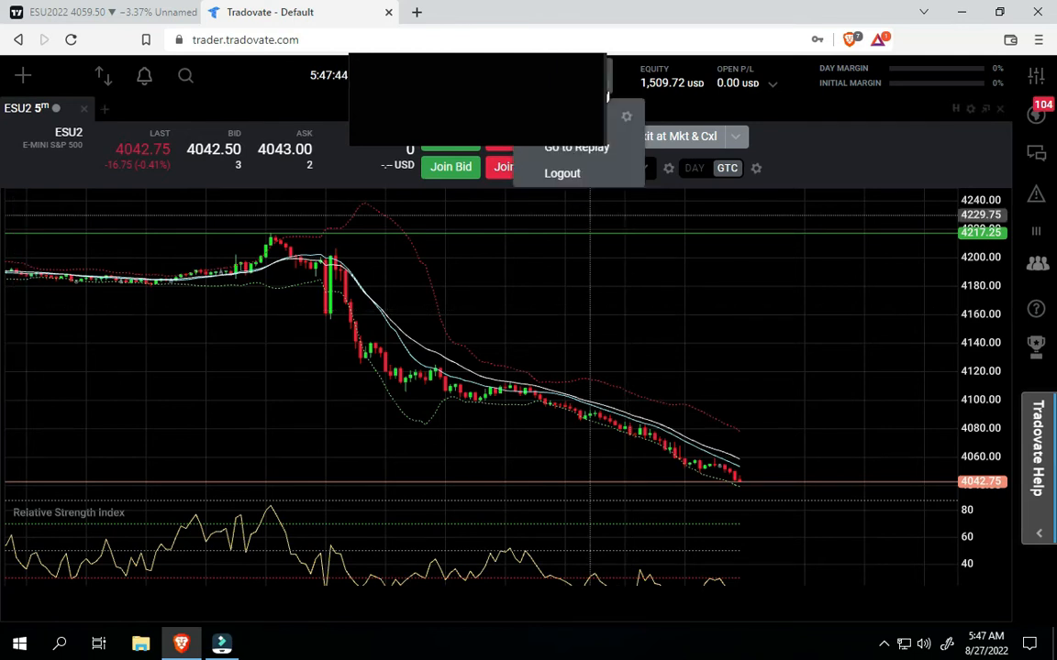
pyautogui.press('Escape')
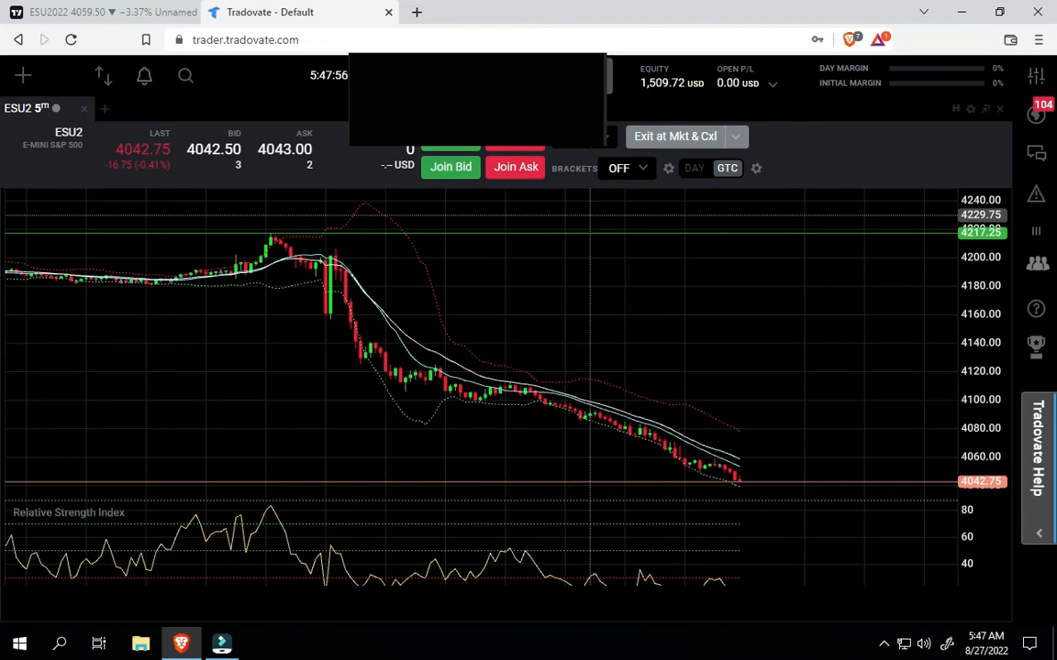
pyautogui.click(607, 78)
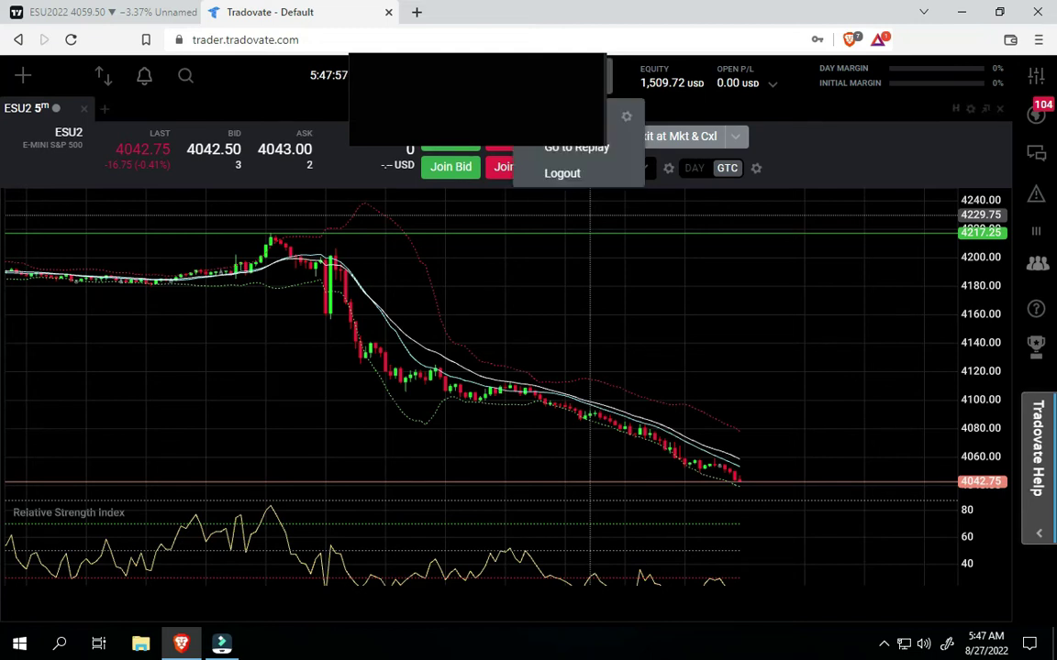
pyautogui.click(626, 121)
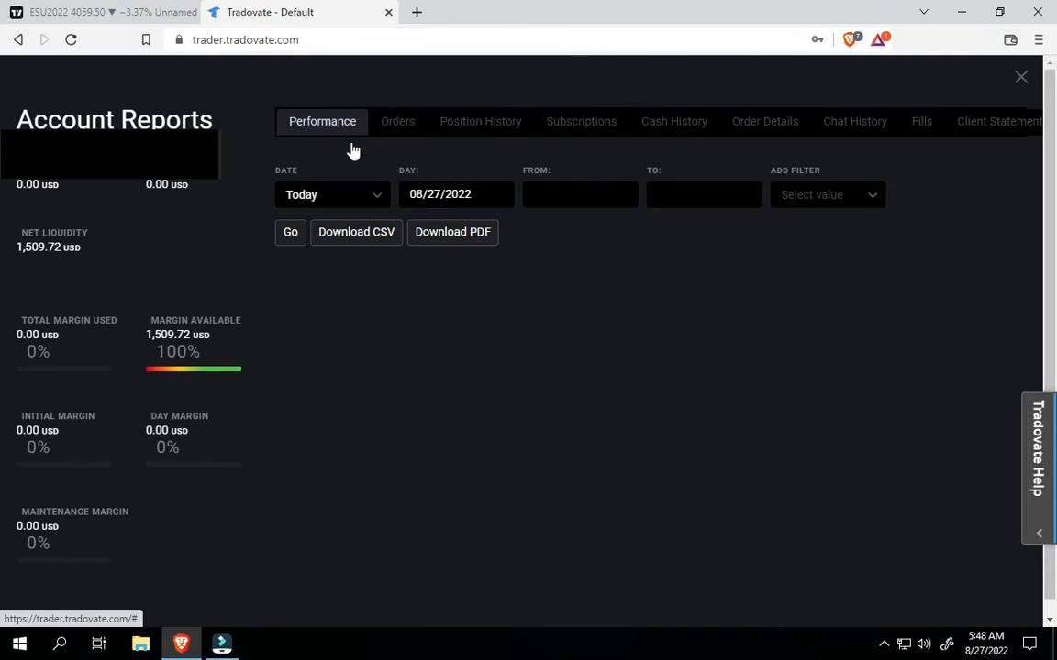
# Run the Performance report for a custom range of 08/01/2022 to 08/27/2022 (23 trades, $509.72 P/L)
pyautogui.click(377, 196)
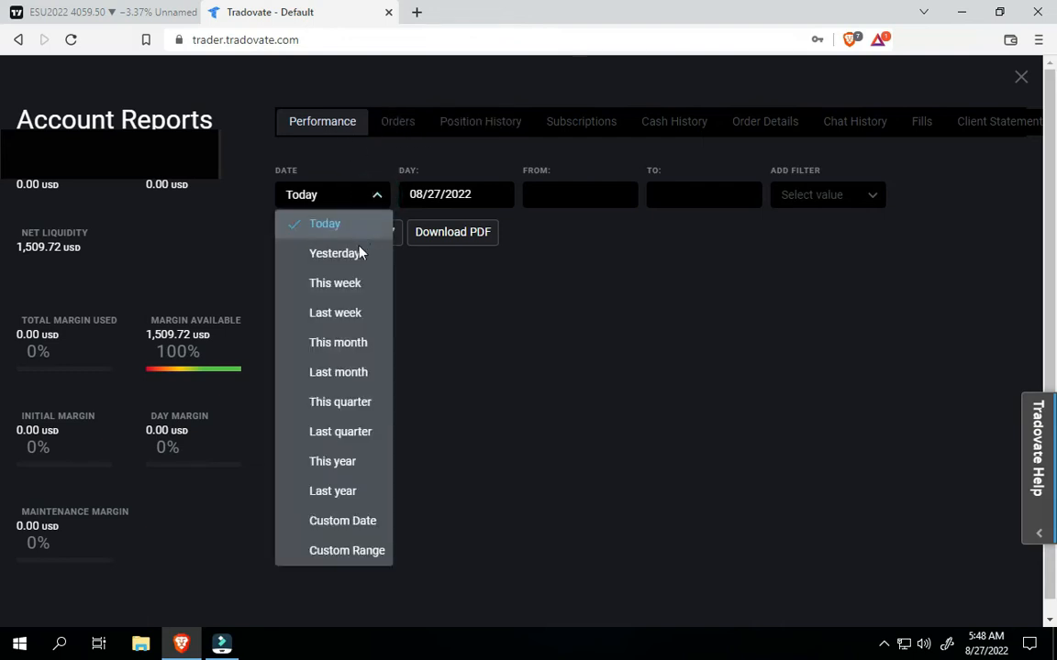
pyautogui.click(351, 379)
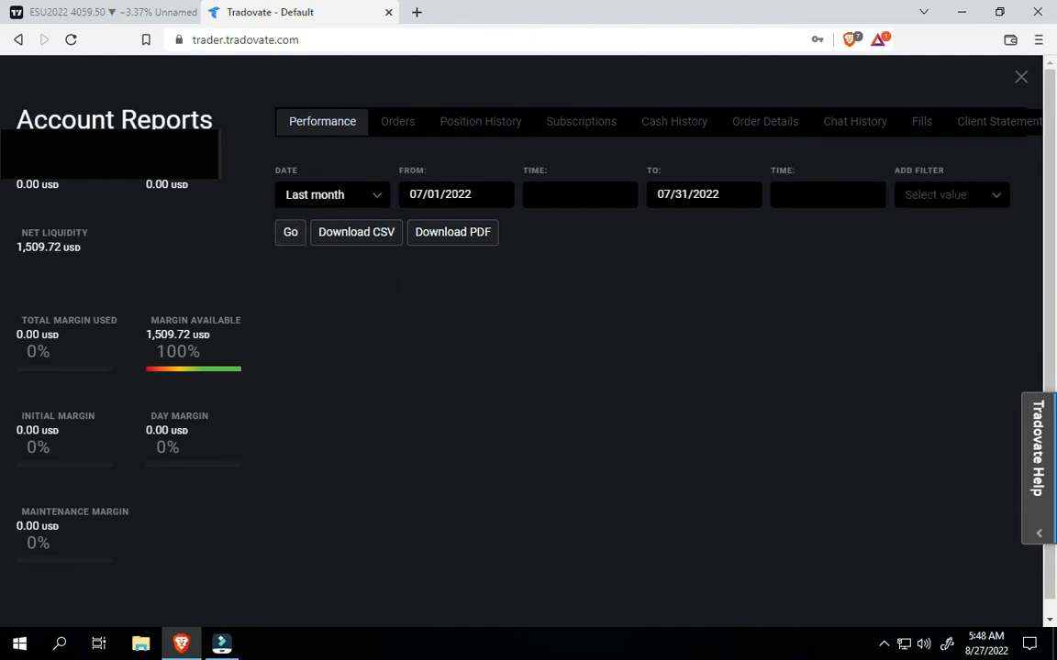
pyautogui.click(448, 193)
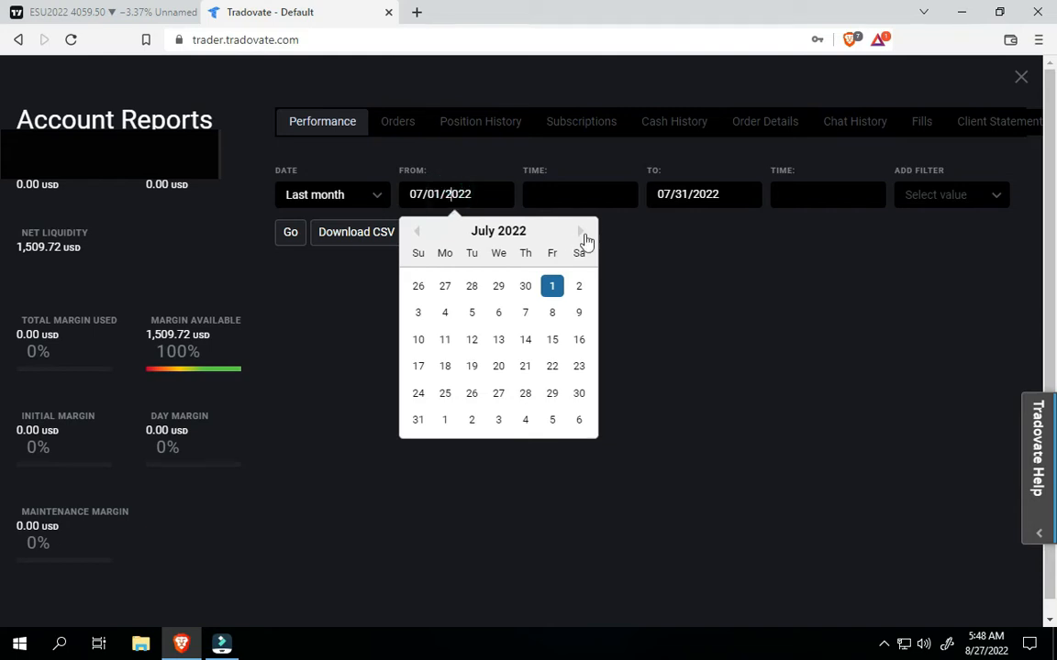
pyautogui.click(582, 233)
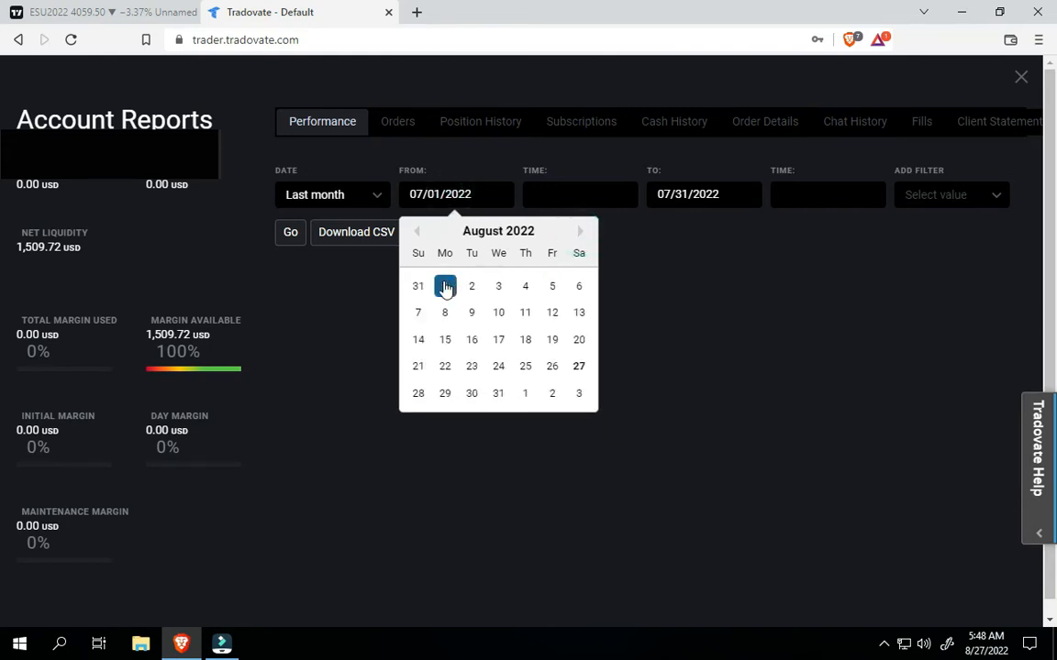
pyautogui.click(446, 288)
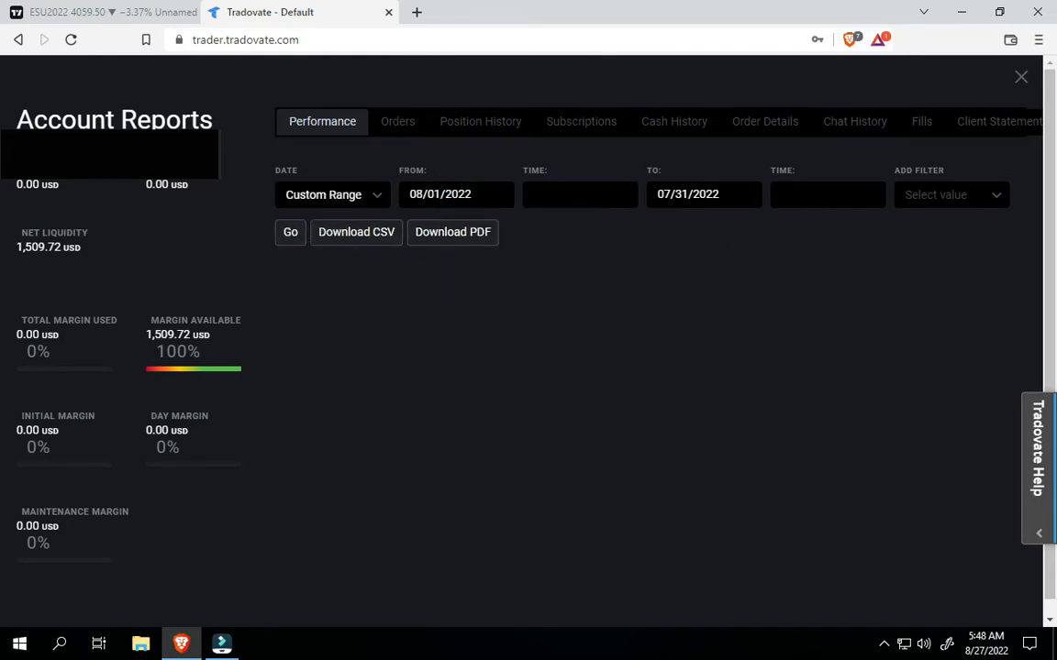
pyautogui.click(719, 197)
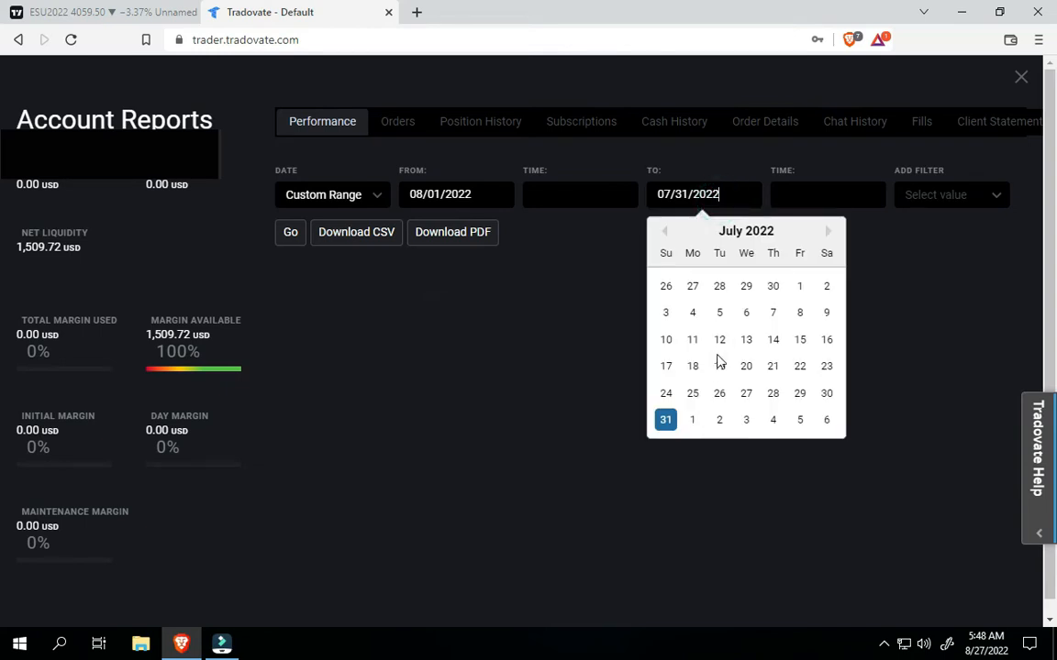
pyautogui.click(827, 232)
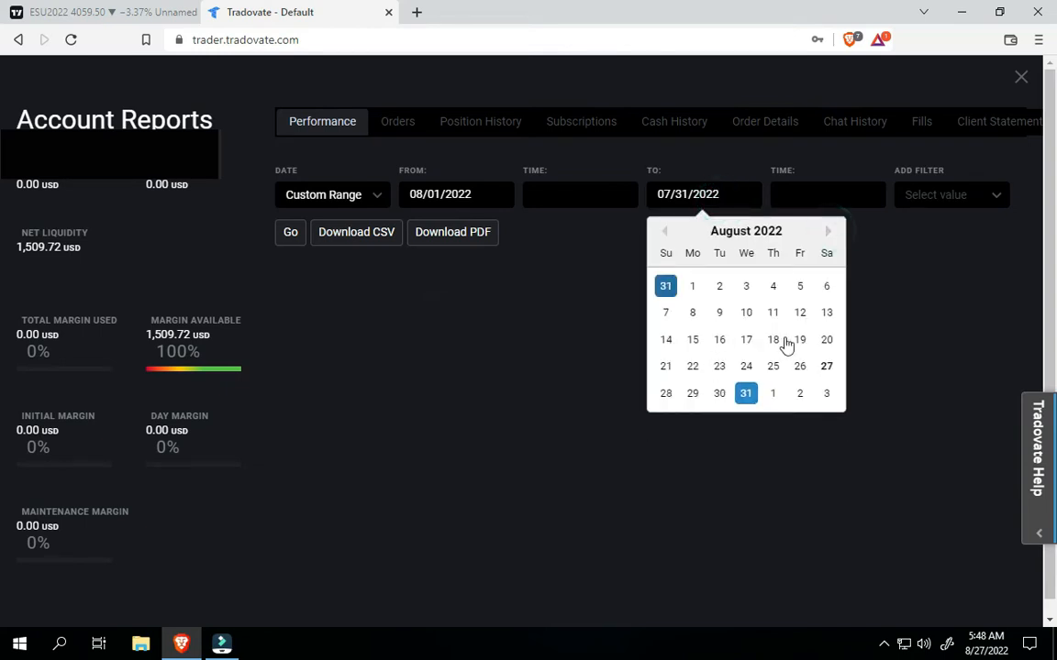
pyautogui.click(826, 366)
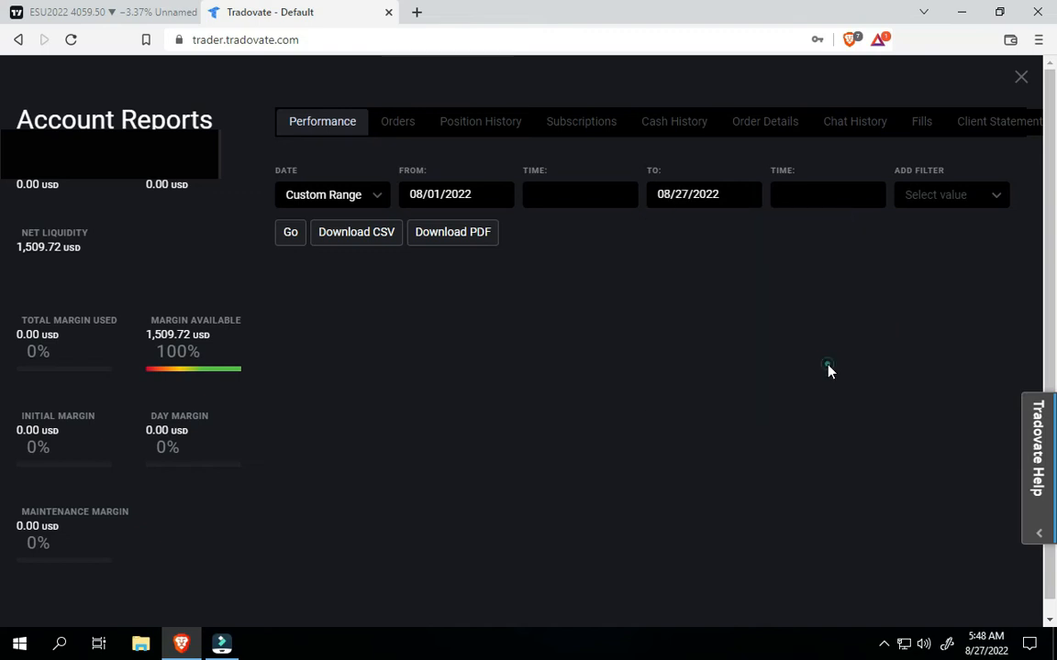
pyautogui.click(290, 232)
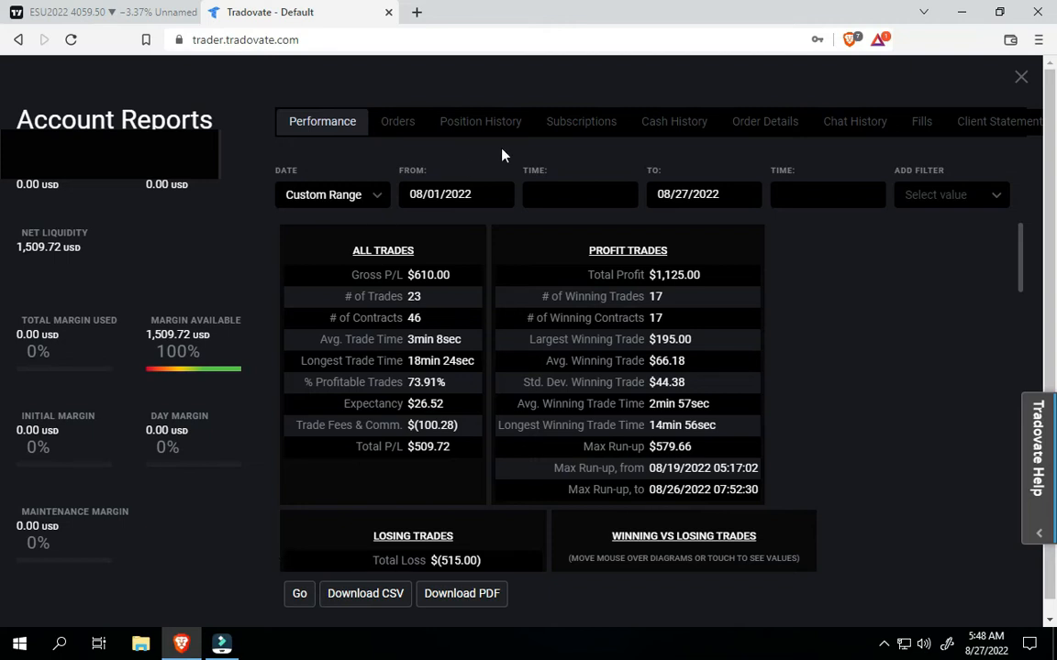
pyautogui.click(858, 291)
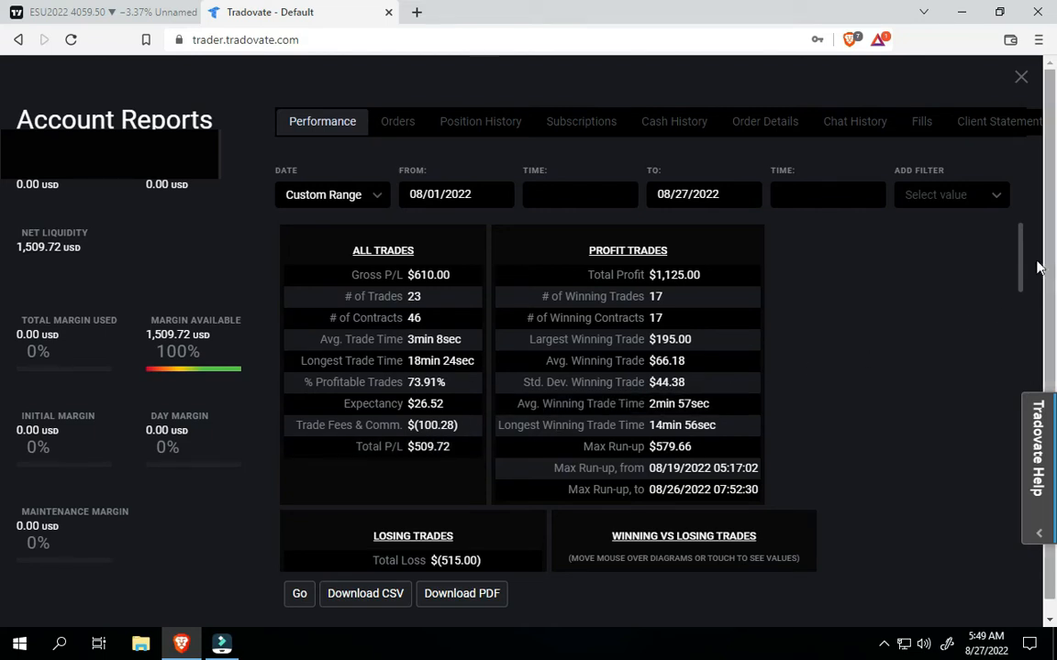
pyautogui.moveTo(1026, 268); pyautogui.dragTo(1025, 307)
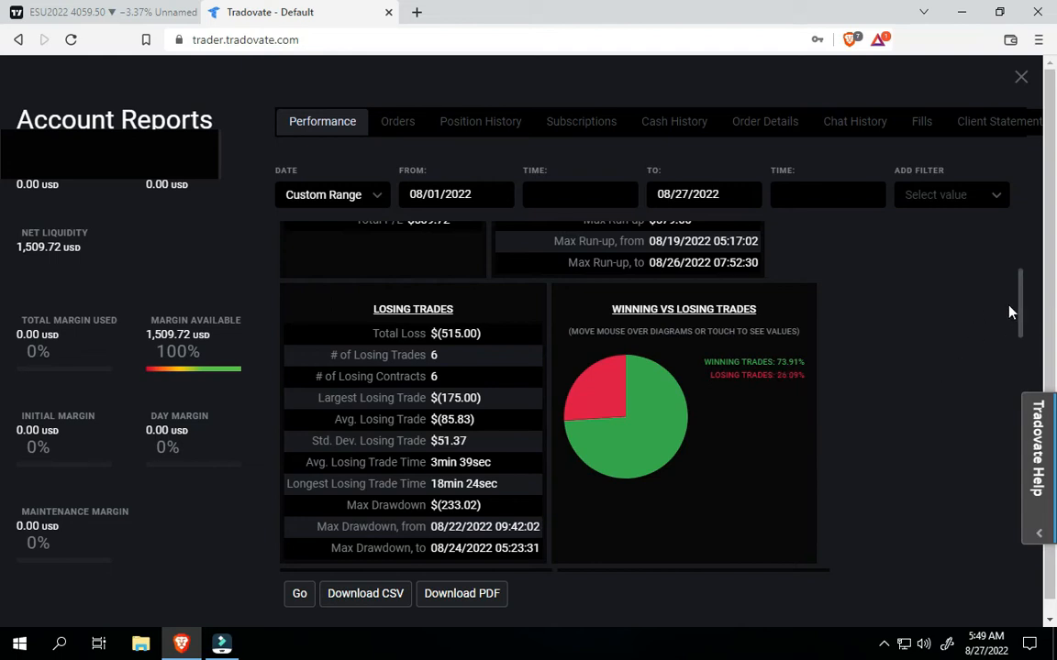
pyautogui.moveTo(1019, 317)
pyautogui.mouseDown()
pyautogui.moveTo(1022, 347)
pyautogui.moveTo(1020, 325)
pyautogui.mouseUp()
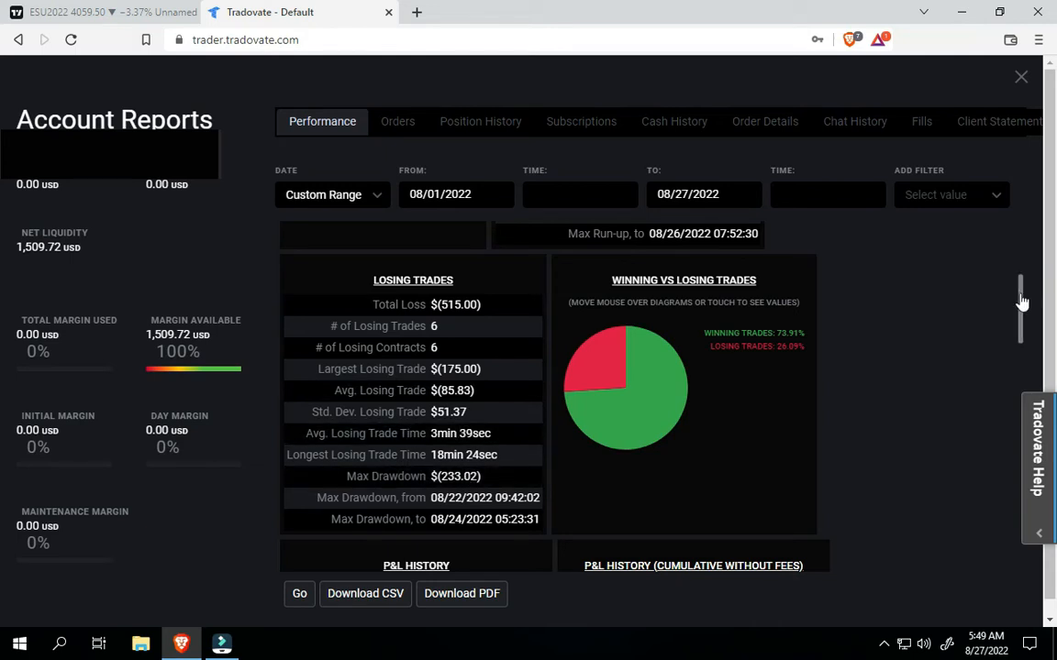
pyautogui.moveTo(1022, 303); pyautogui.dragTo(1022, 531)
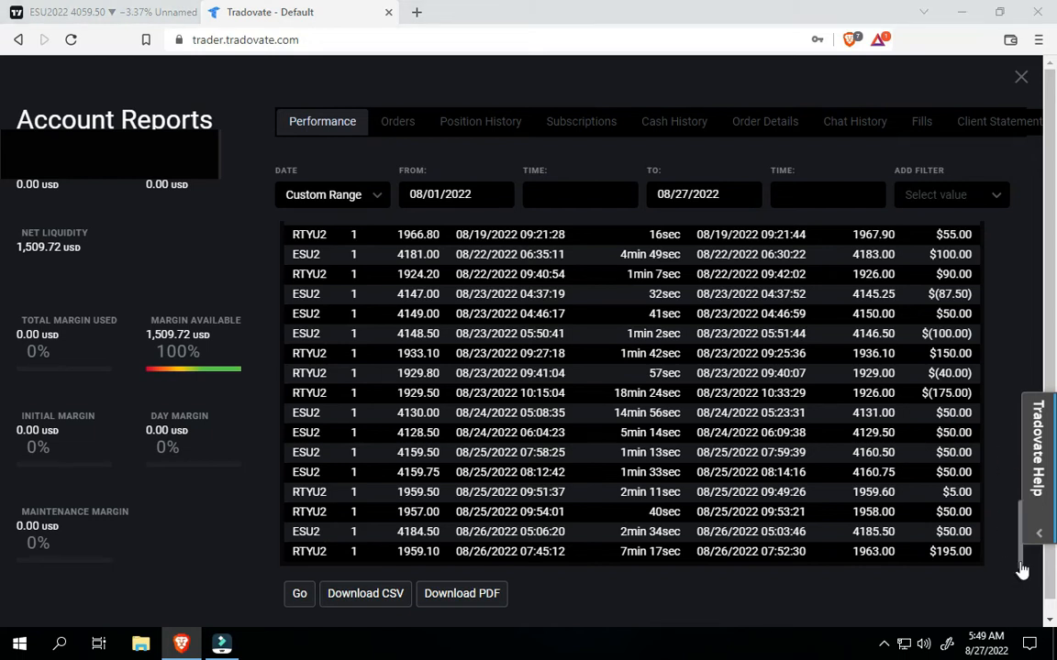
pyautogui.scroll(1, 1023, 570)
pyautogui.scroll(-1, 1021, 573)
pyautogui.moveTo(1023, 572); pyautogui.dragTo(1024, 442)
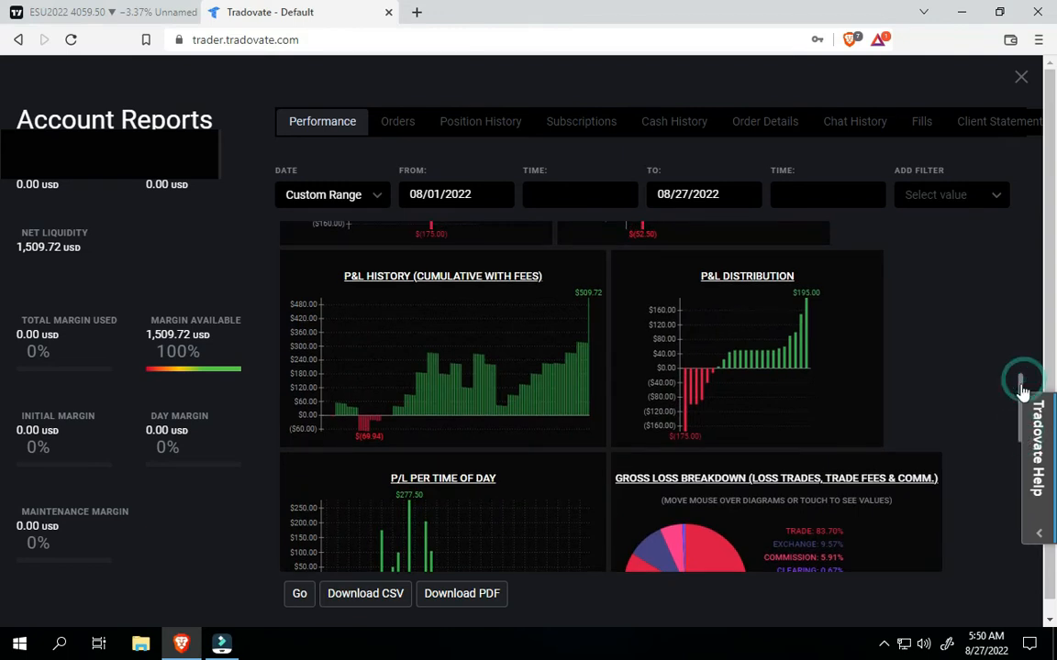
pyautogui.moveTo(1023, 389); pyautogui.dragTo(1017, 324)
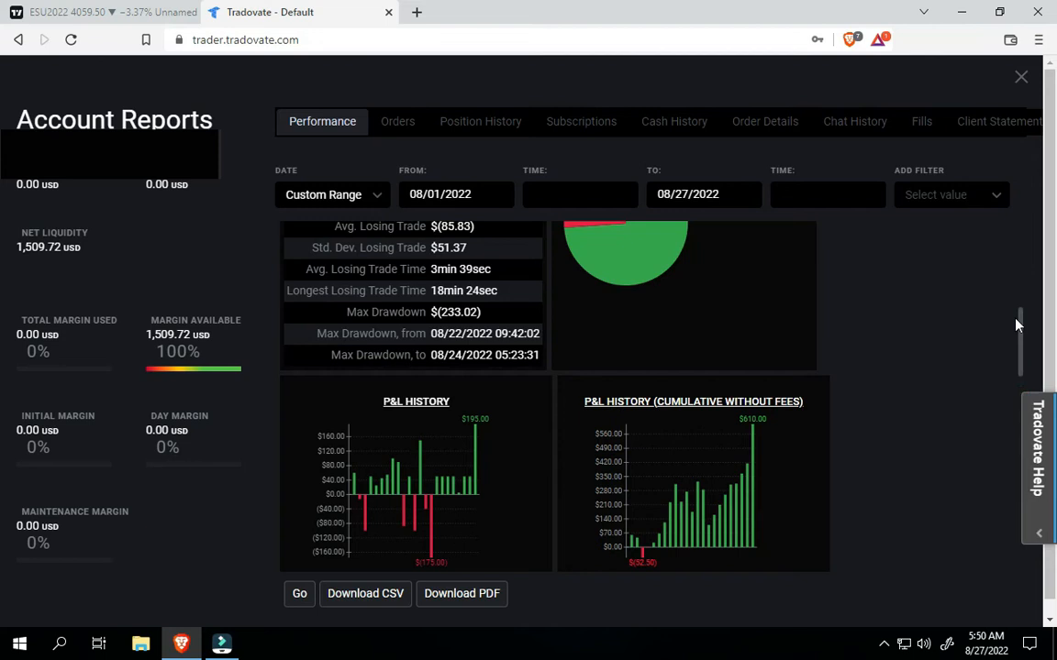
# Return to the TradingView E-mini chart and pan toward the recent bars with a compressed price scale
pyautogui.click(111, 12)
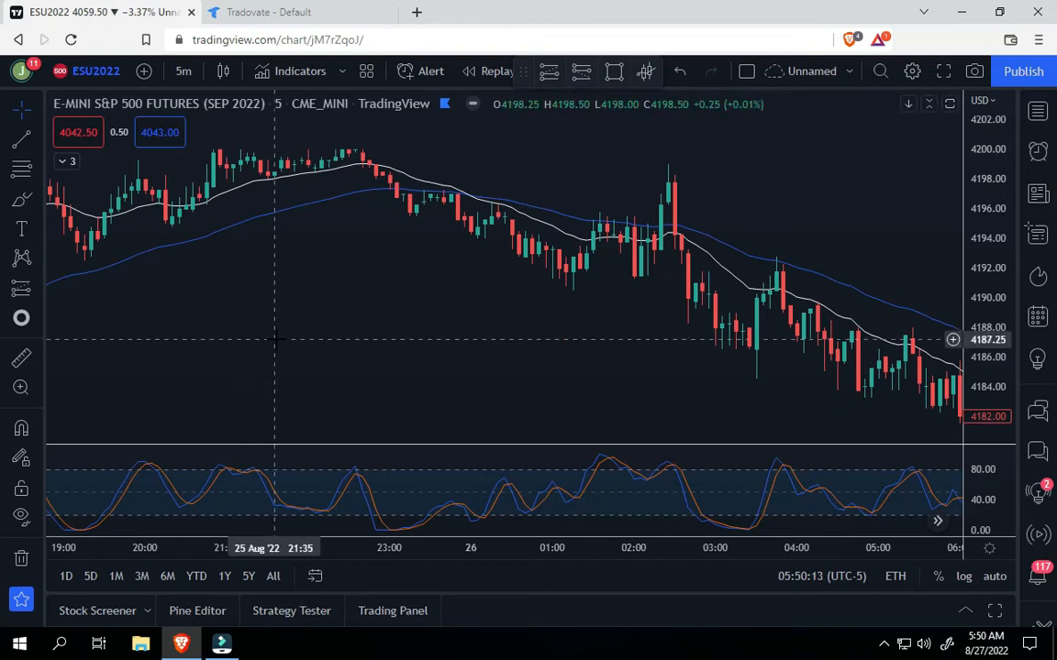
pyautogui.moveTo(457, 334)
pyautogui.mouseDown()
pyautogui.moveTo(241, 354)
pyautogui.moveTo(201, 347)
pyautogui.mouseUp()
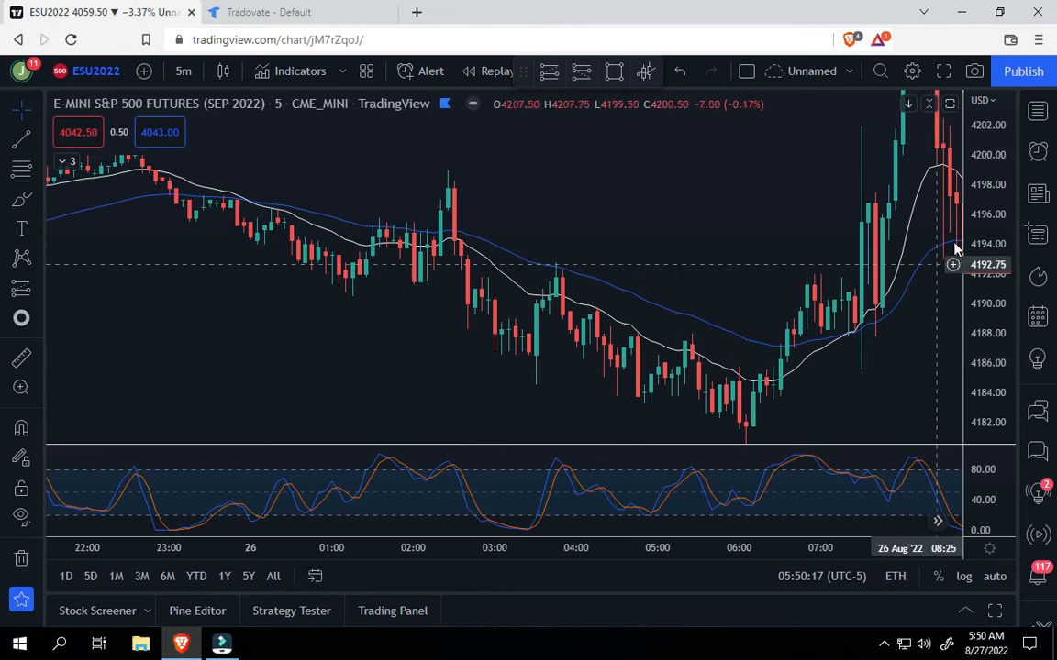
pyautogui.moveTo(993, 216); pyautogui.dragTo(1000, 335)
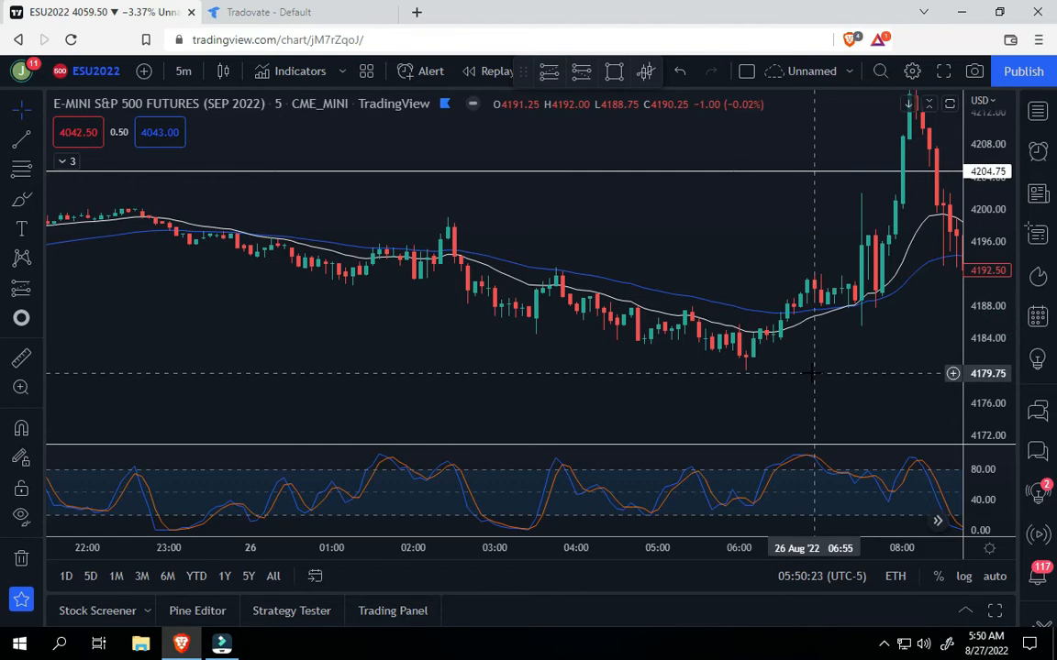
pyautogui.moveTo(813, 373); pyautogui.dragTo(780, 375)
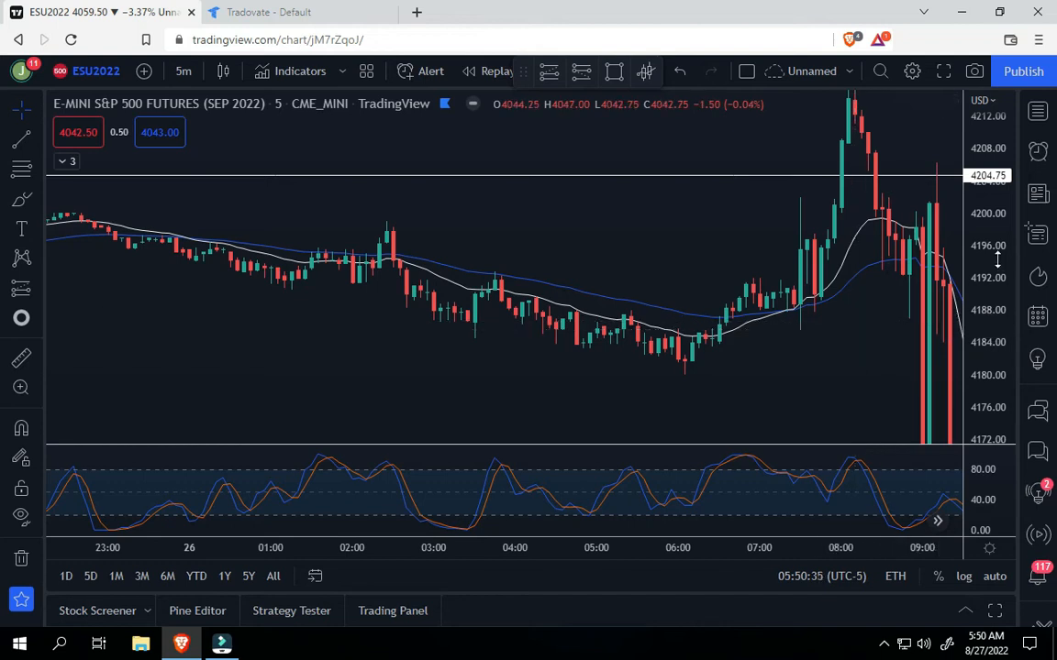
# Frame the 26 August overnight session, about 21:00 to 07:00, around 4189
pyautogui.moveTo(991, 243); pyautogui.dragTo(995, 266)
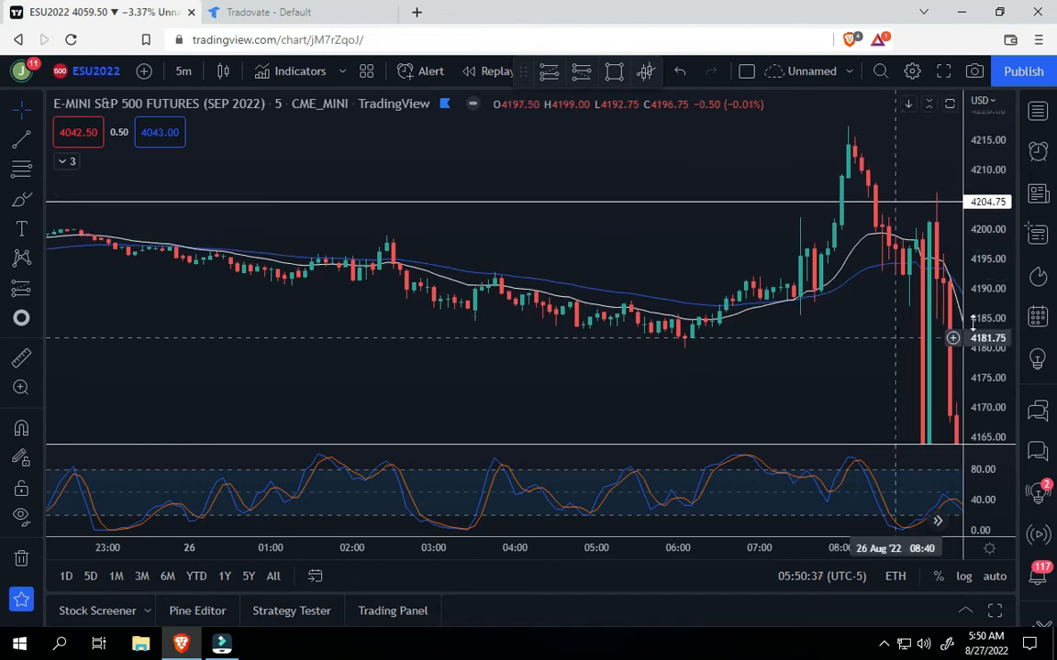
pyautogui.moveTo(993, 307); pyautogui.dragTo(991, 360)
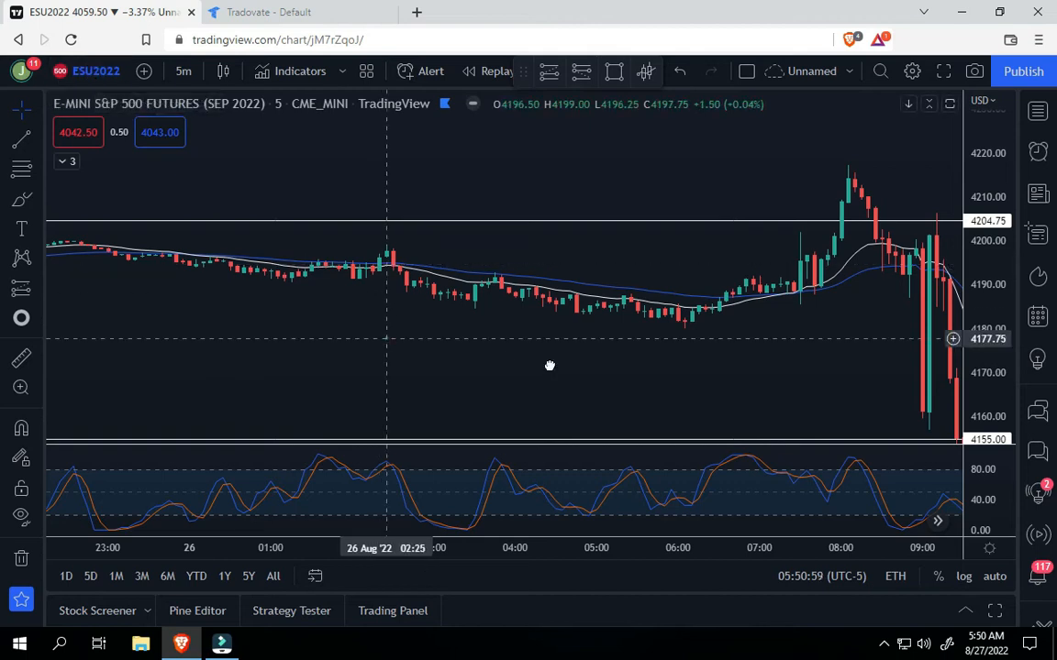
pyautogui.moveTo(386, 337); pyautogui.dragTo(724, 357)
pyautogui.moveTo(983, 338); pyautogui.dragTo(978, 240)
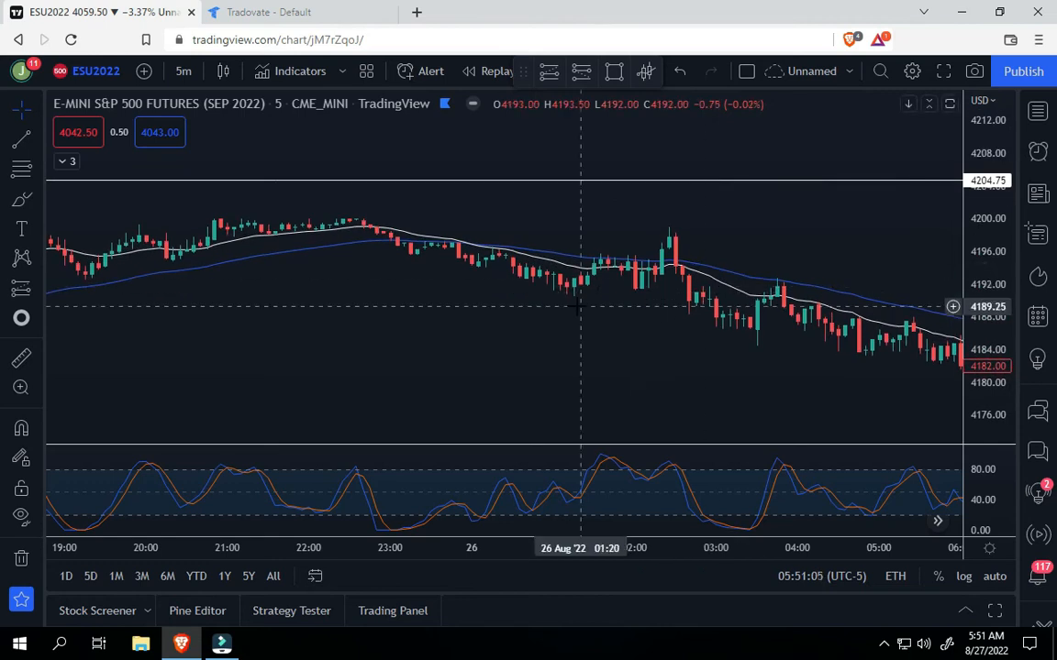
# Switch the E-mini chart from 5-minute to 3-minute candles
pyautogui.moveTo(580, 308); pyautogui.dragTo(474, 297)
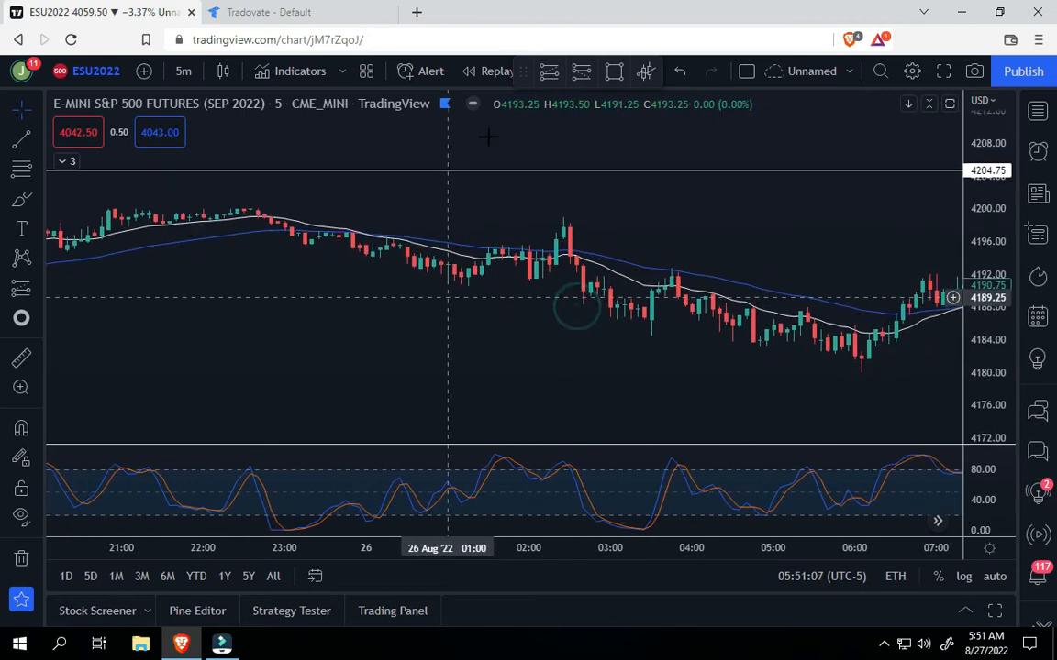
pyautogui.click(547, 74)
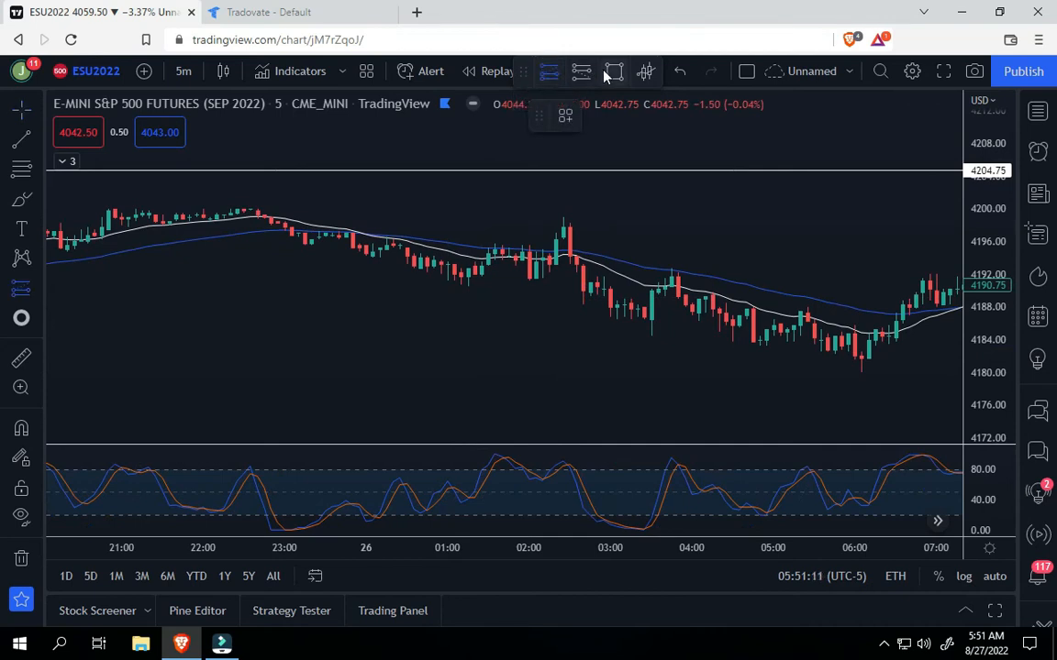
pyautogui.click(581, 74)
pyautogui.click(184, 71)
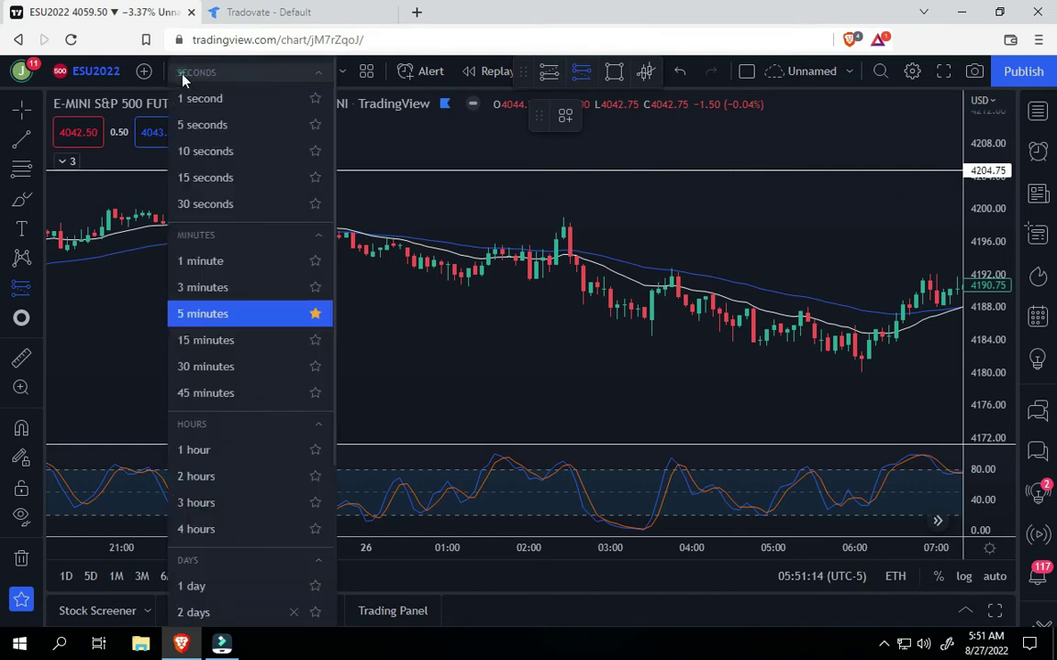
pyautogui.click(197, 292)
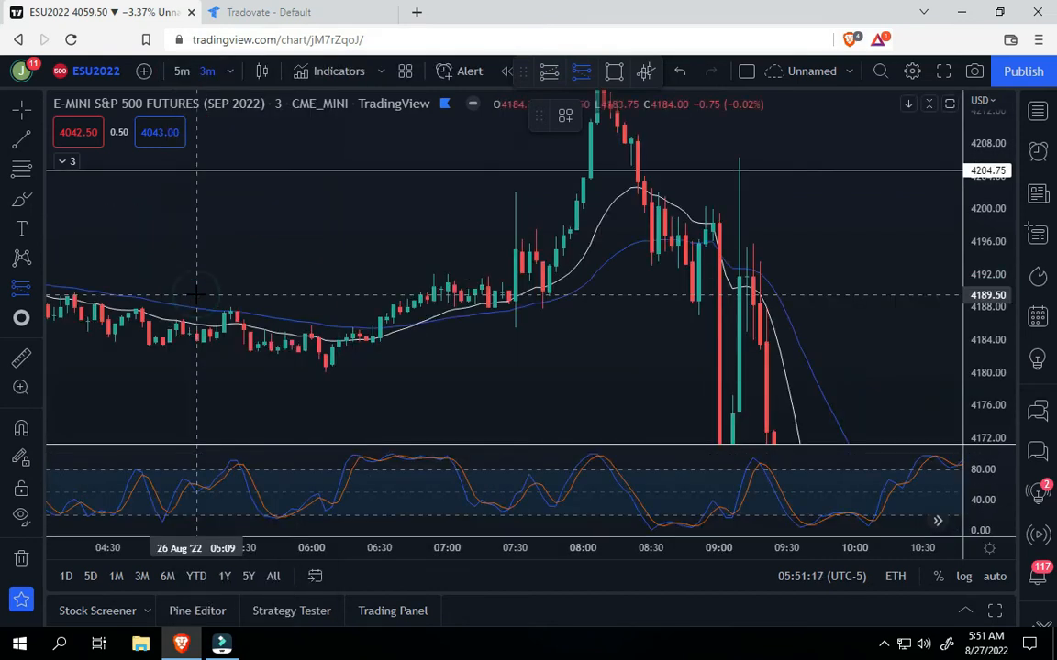
# Place and delete a trial position near 06:27, then frame 01:00–07:30 between roughly 4180 and 4200
pyautogui.click(373, 257)
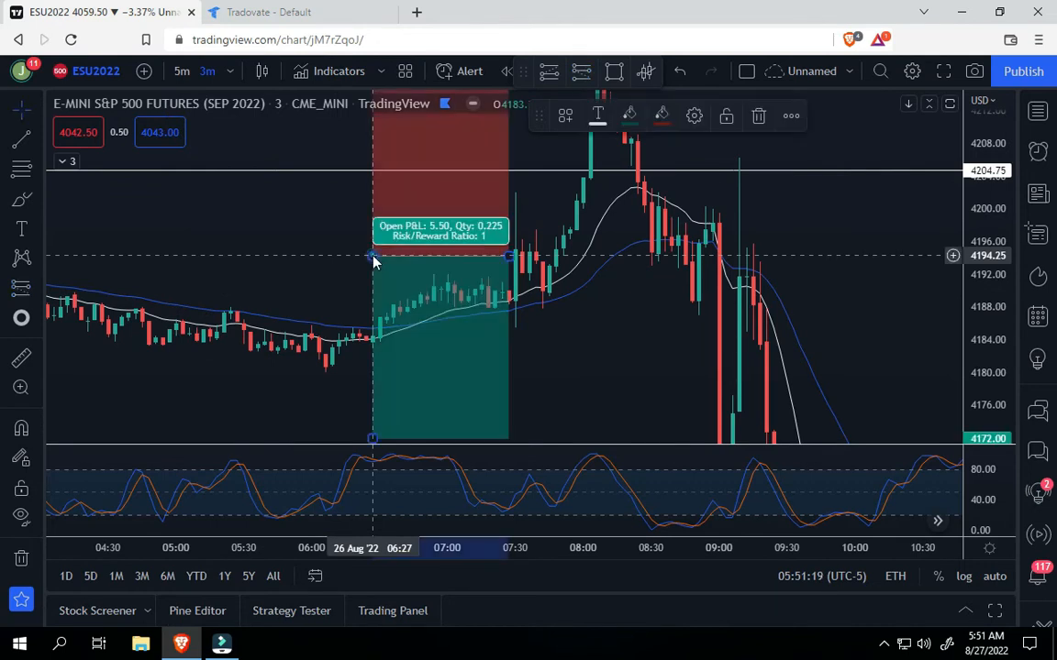
pyautogui.click(757, 116)
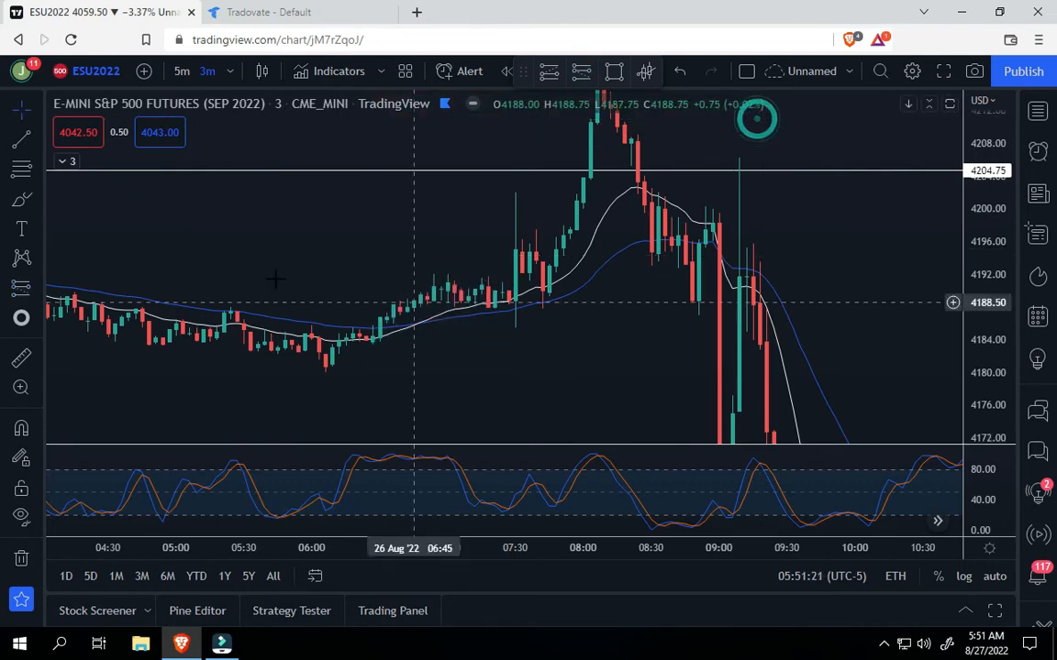
pyautogui.moveTo(275, 278); pyautogui.dragTo(668, 260)
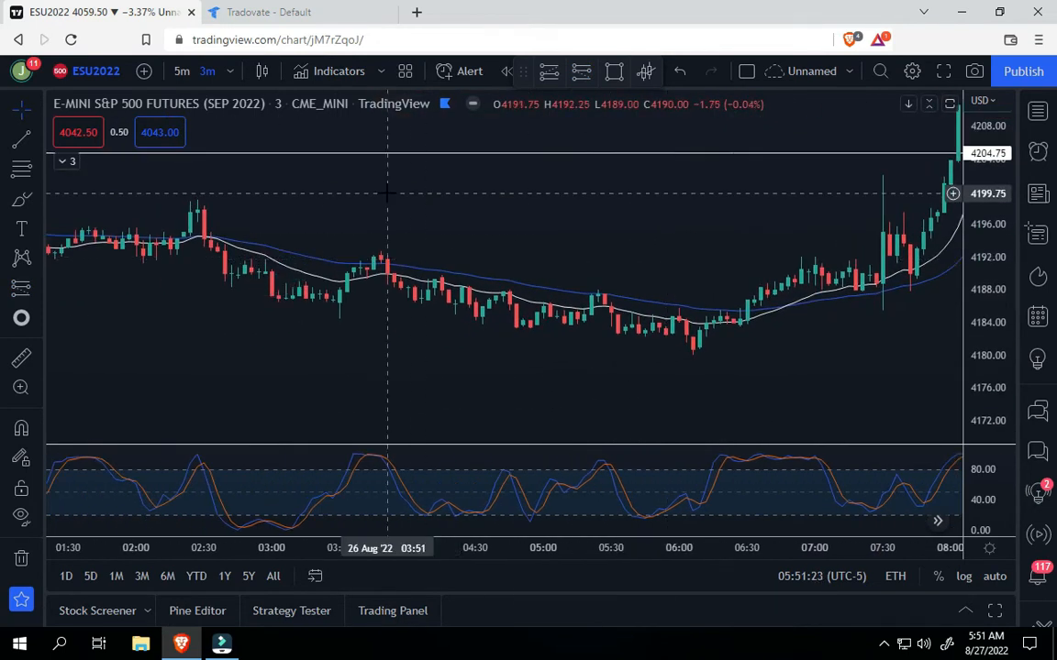
pyautogui.moveTo(386, 193); pyautogui.dragTo(468, 210)
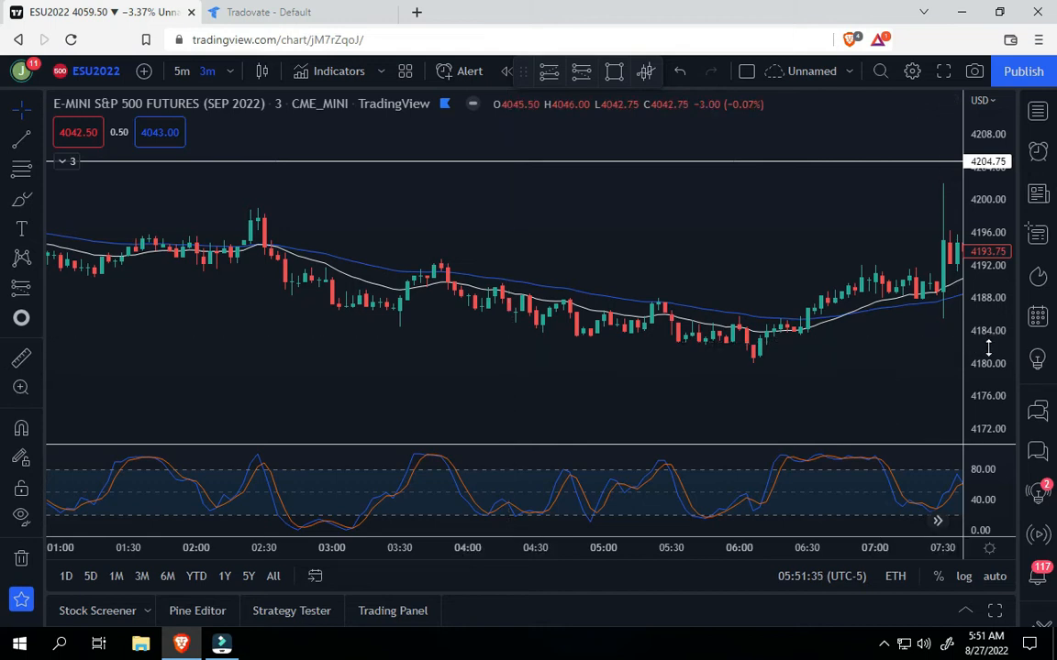
pyautogui.moveTo(987, 347); pyautogui.dragTo(987, 340)
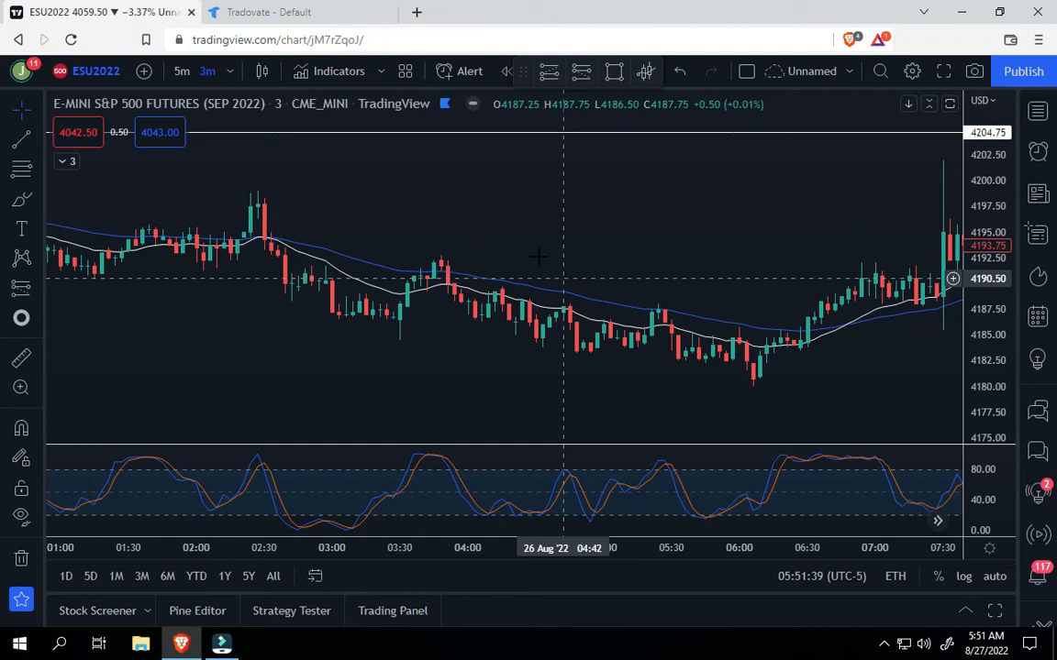
# Place a long position at the 03:33 candle with stop and target tightened toward entry
pyautogui.click(381, 161)
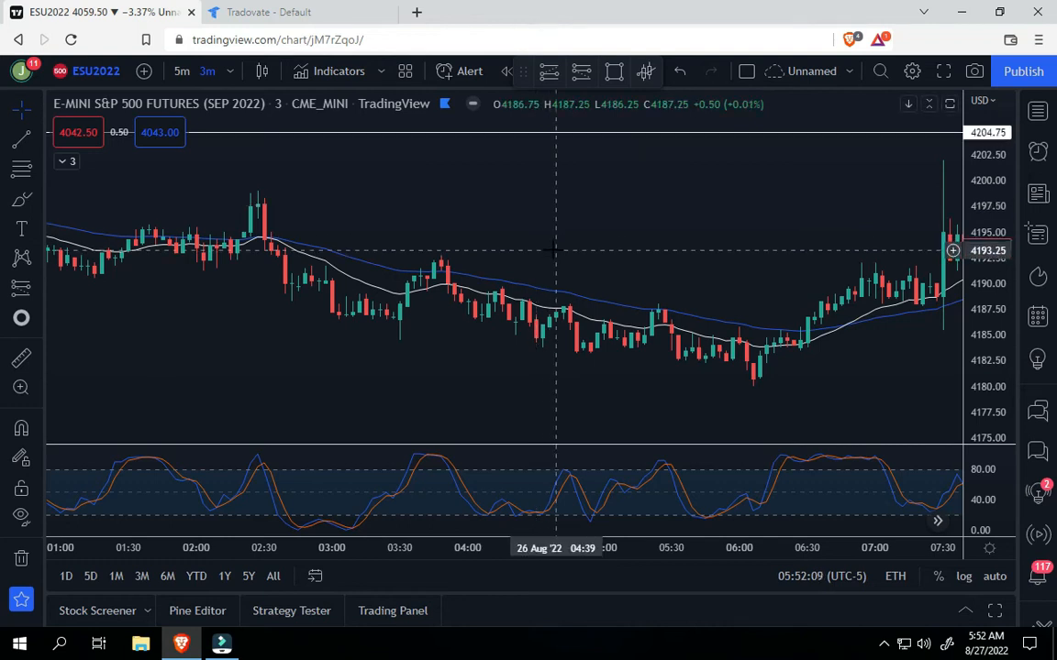
pyautogui.click(548, 77)
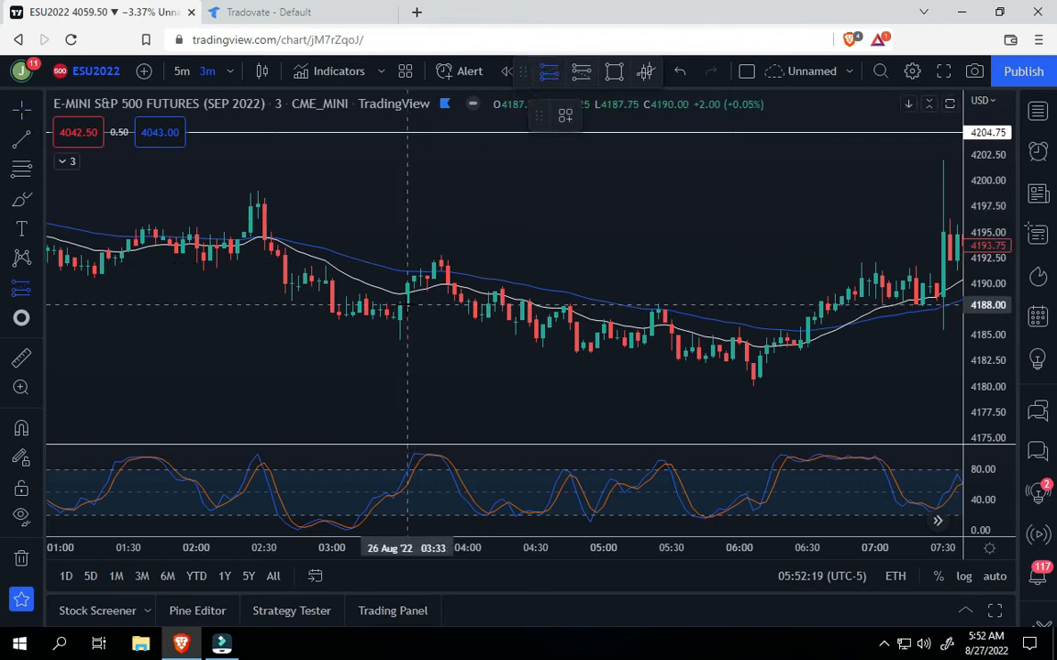
pyautogui.click(407, 304)
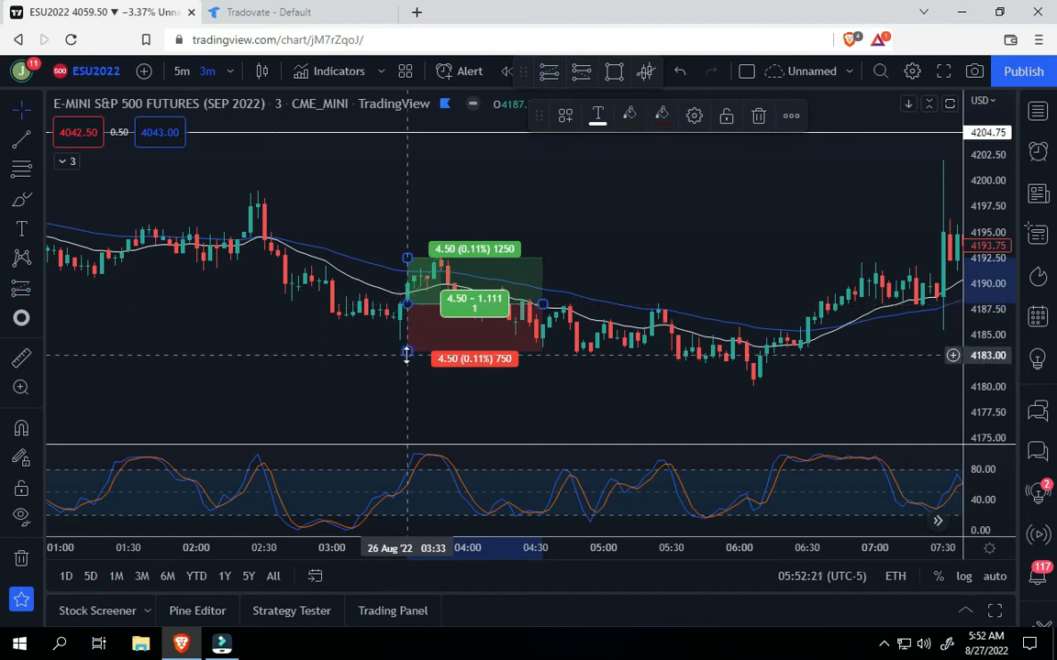
pyautogui.moveTo(407, 353); pyautogui.dragTo(407, 324)
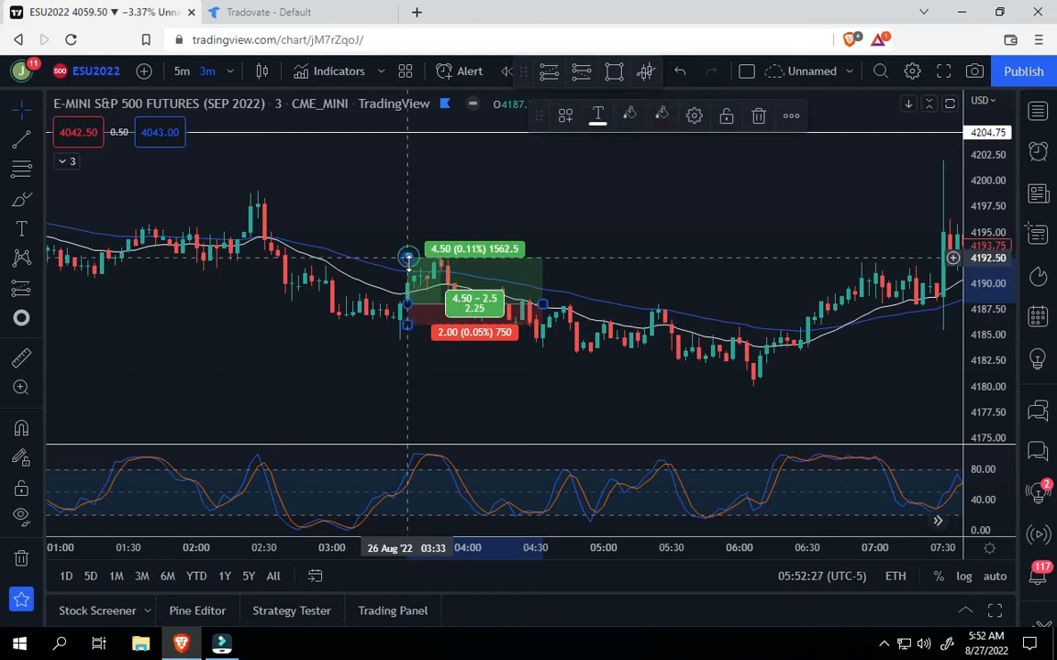
pyautogui.moveTo(407, 258); pyautogui.dragTo(409, 294)
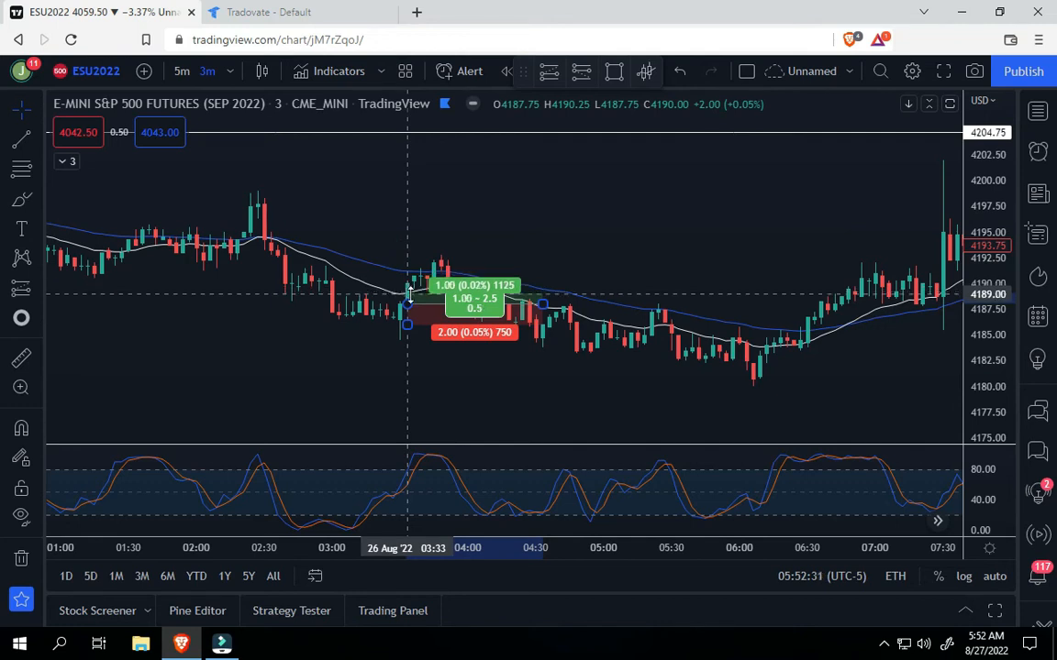
# Rescale the price axis to about 4181–4200 and delete the long-position drawing
pyautogui.click(590, 257)
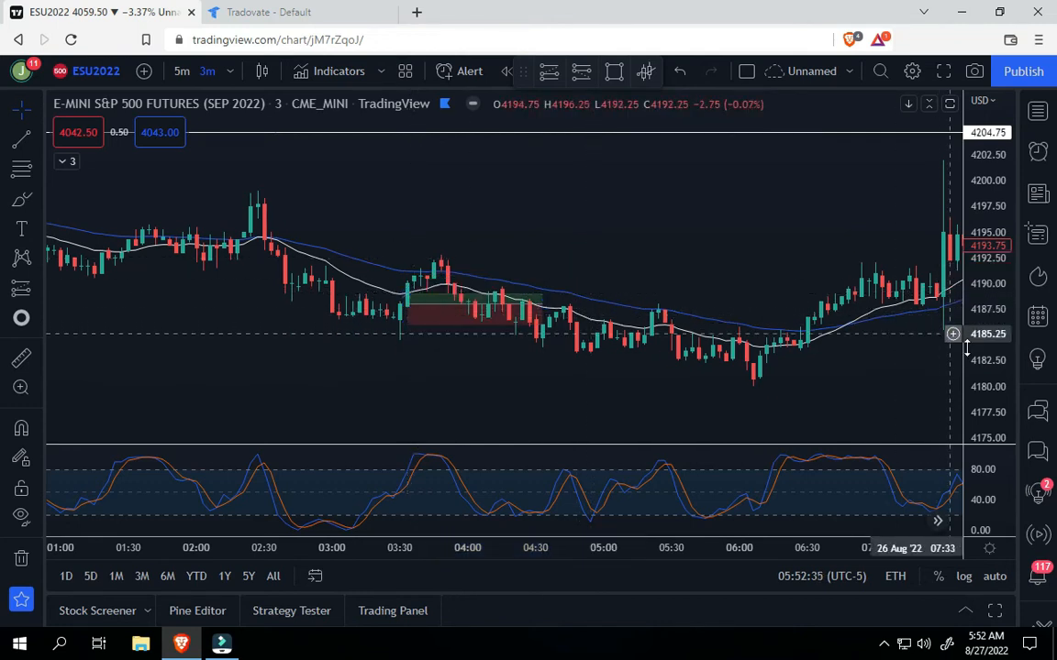
pyautogui.moveTo(975, 371); pyautogui.dragTo(976, 286)
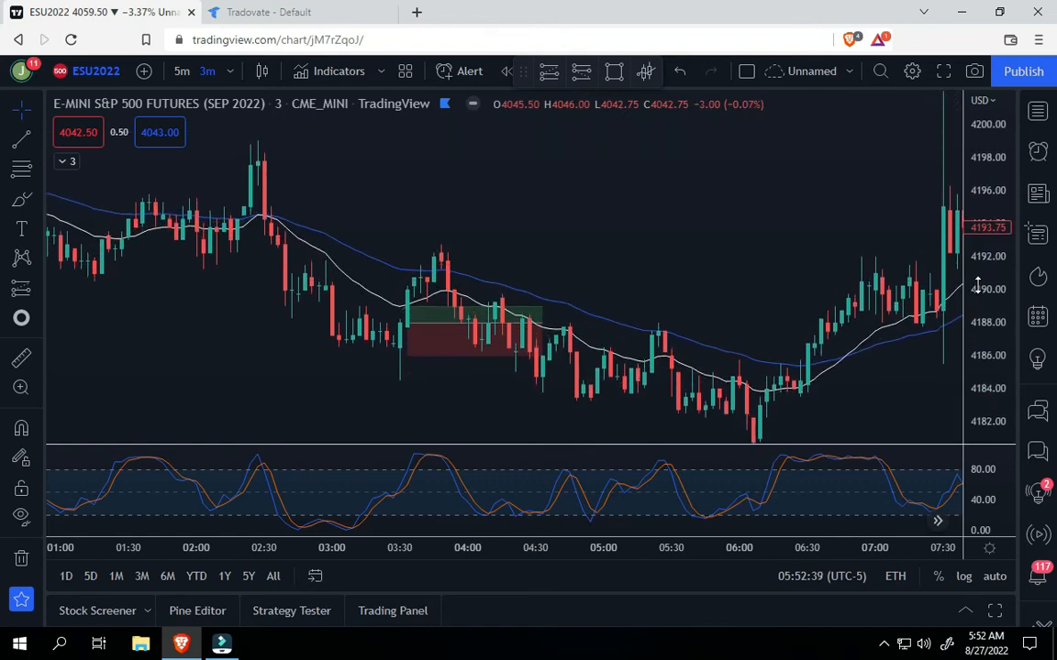
pyautogui.click(495, 337)
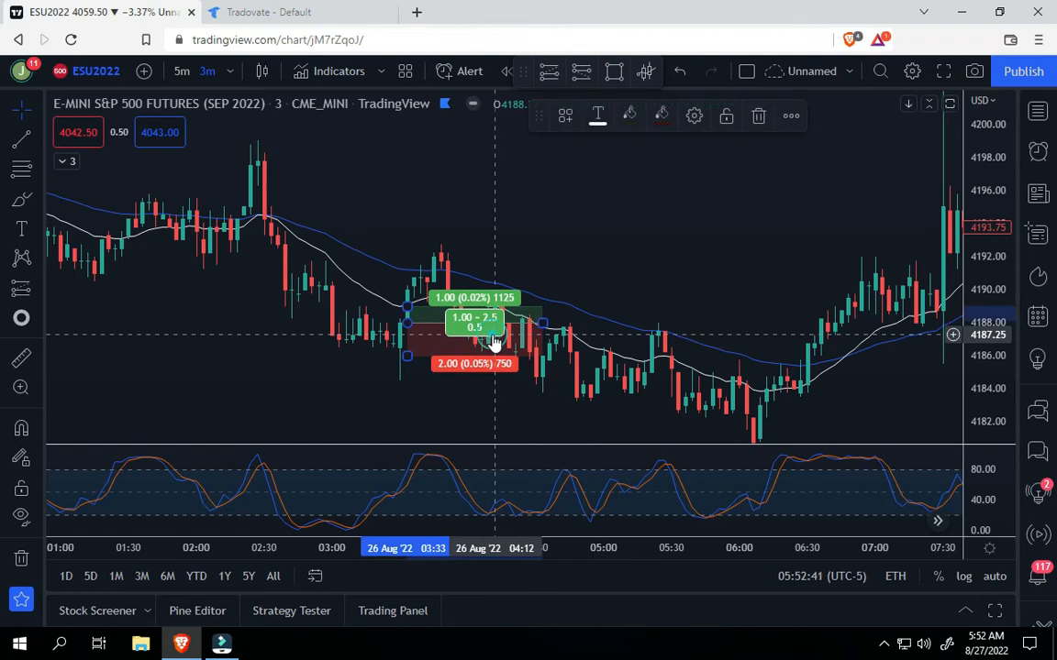
pyautogui.click(758, 115)
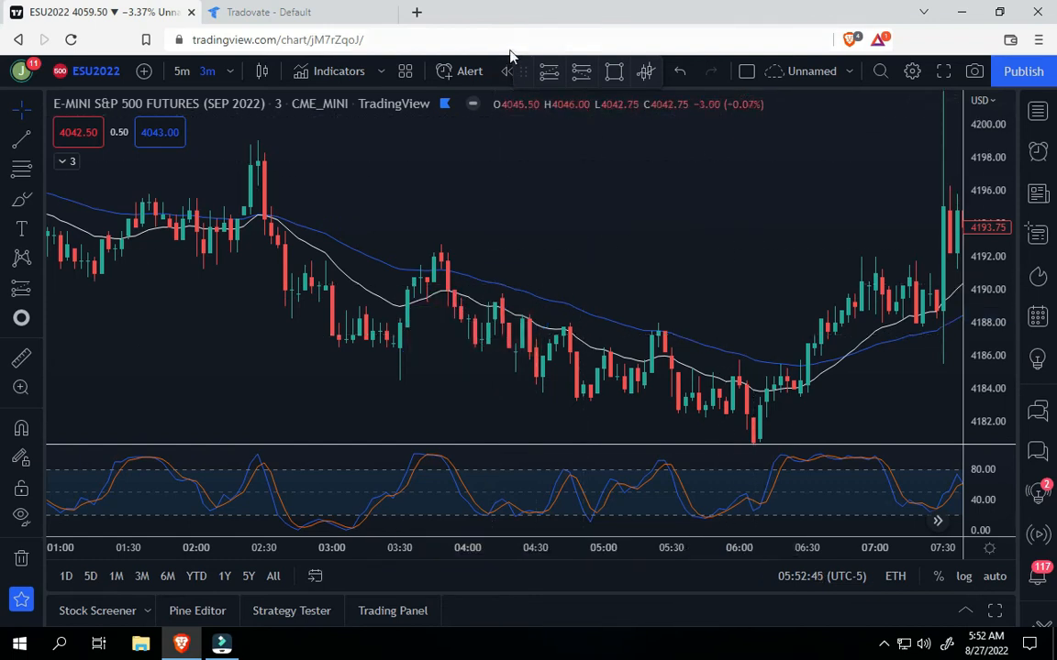
pyautogui.click(547, 75)
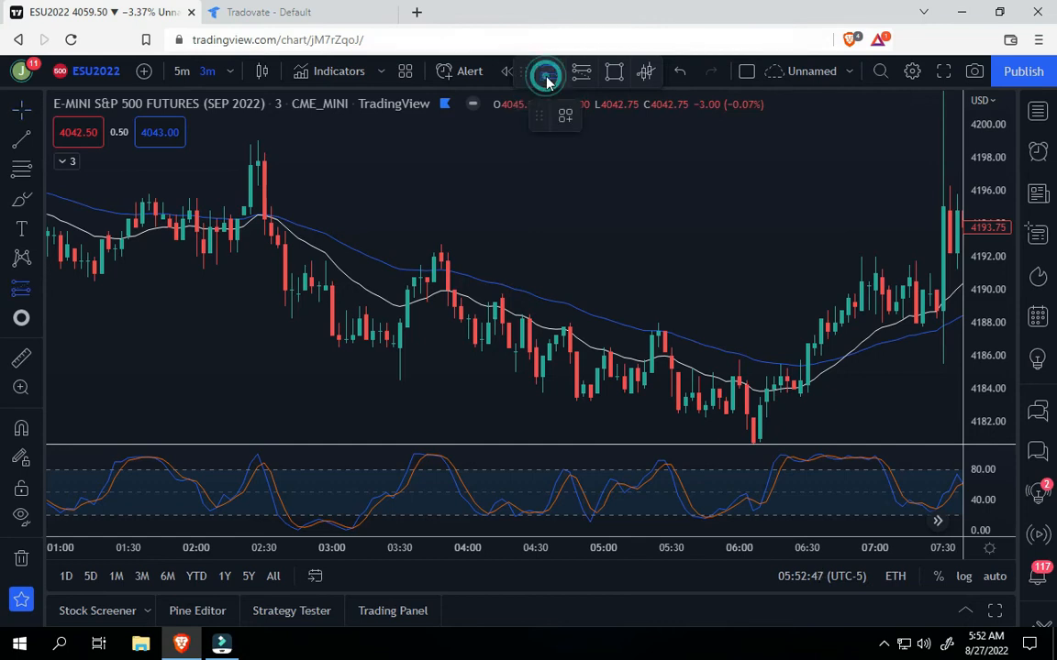
pyautogui.click(577, 74)
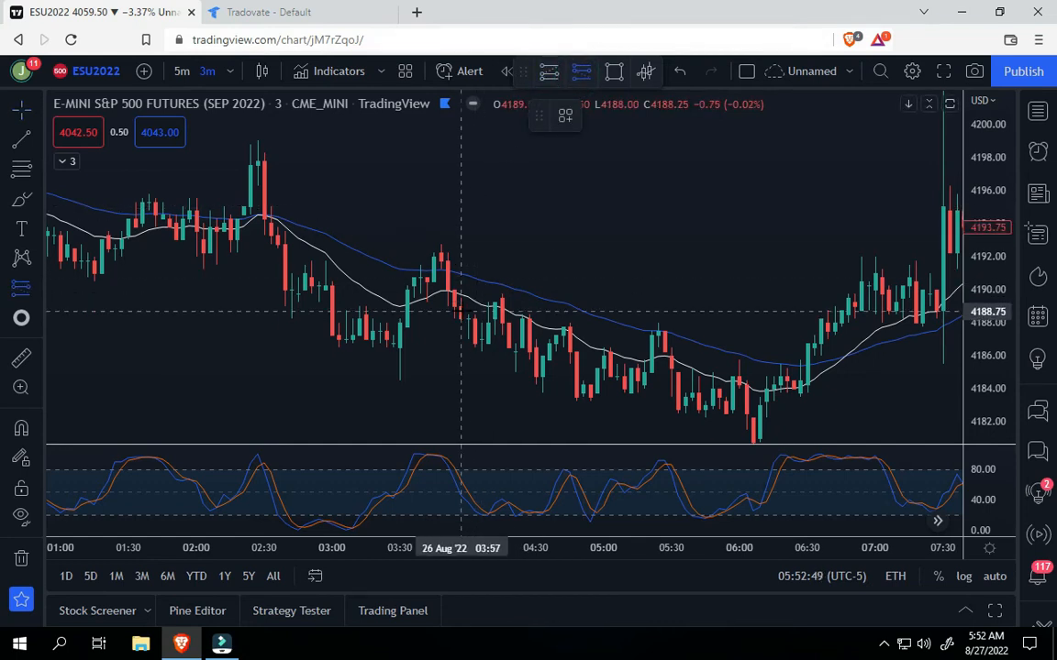
pyautogui.click(454, 294)
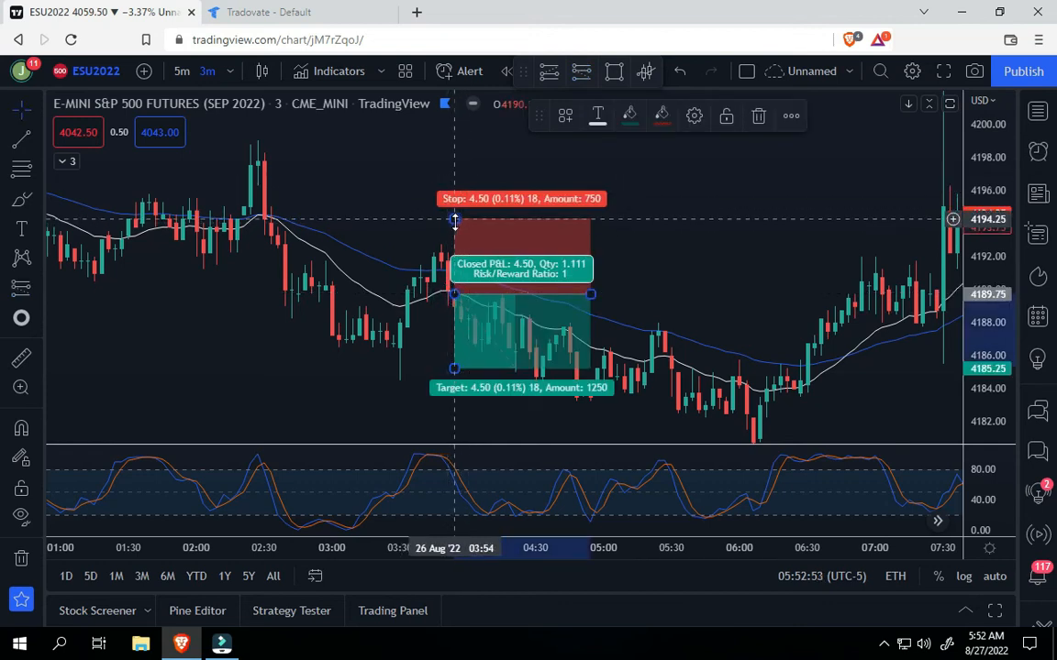
pyautogui.moveTo(454, 218); pyautogui.dragTo(453, 272)
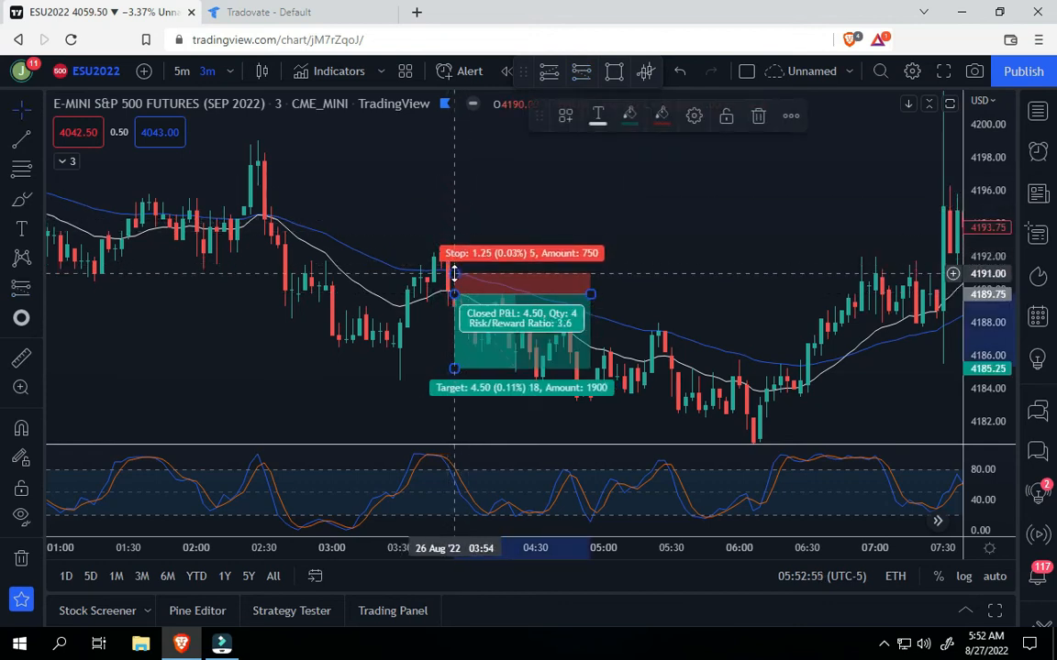
pyautogui.click(619, 273)
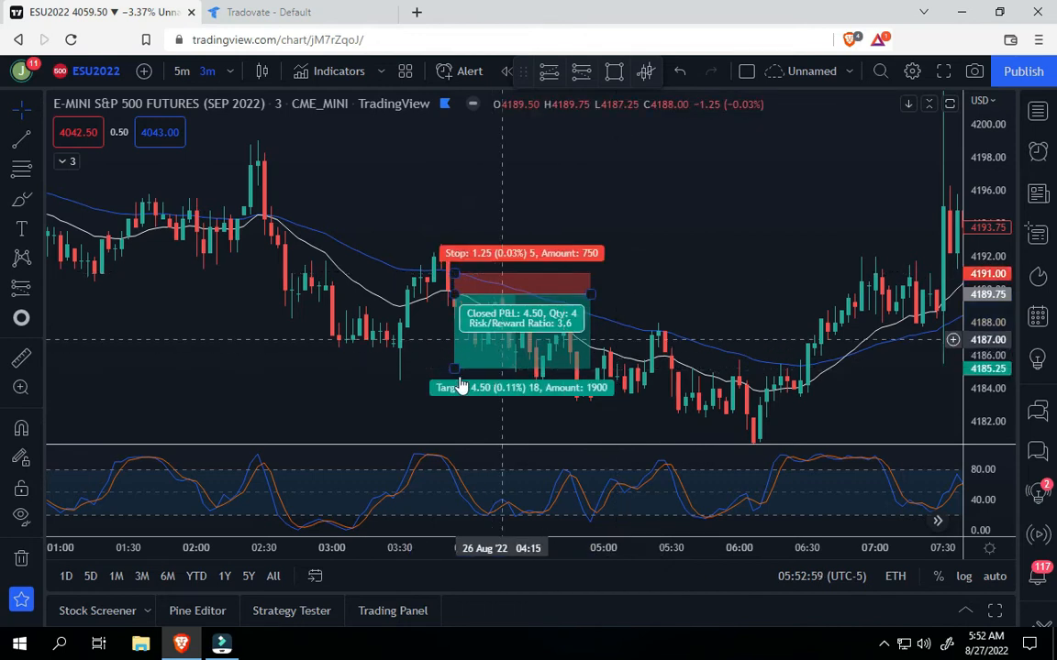
pyautogui.moveTo(453, 370); pyautogui.dragTo(453, 339)
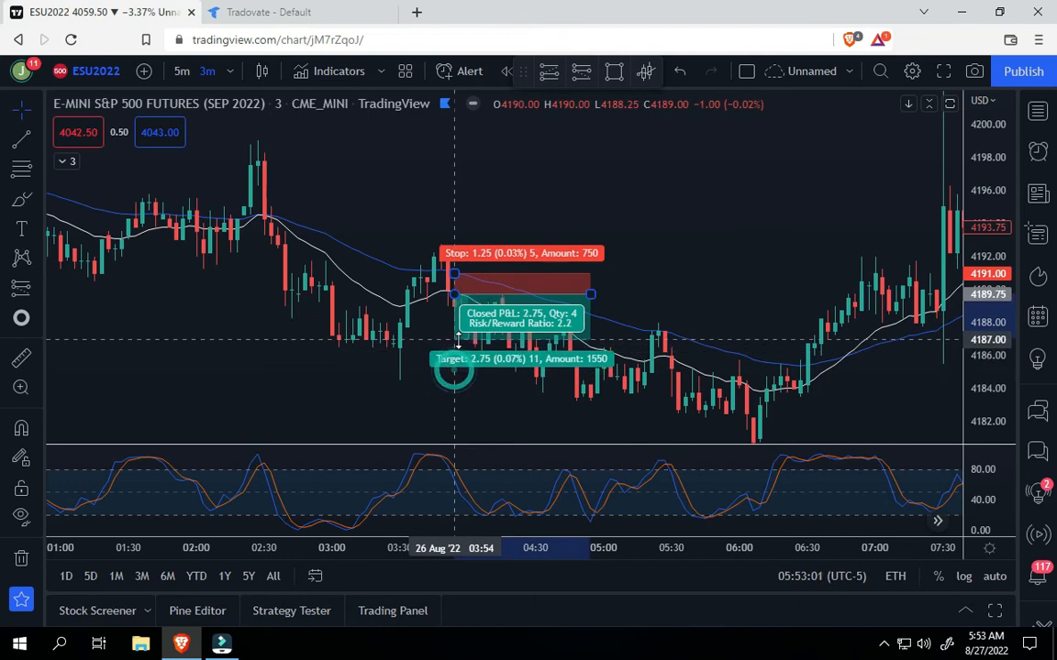
pyautogui.click(743, 210)
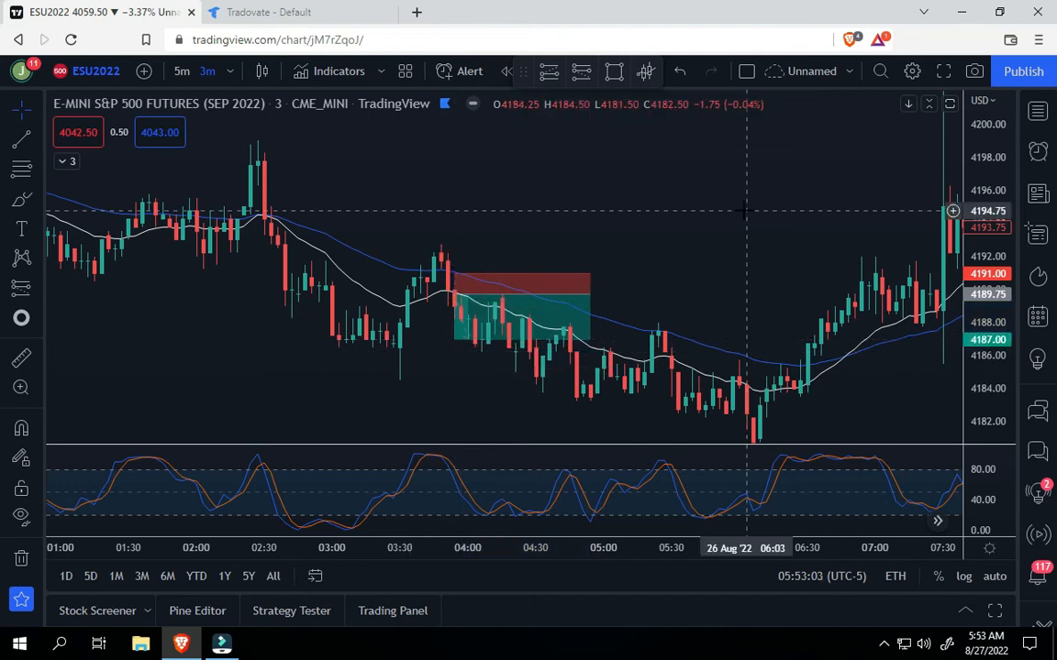
pyautogui.click(522, 280)
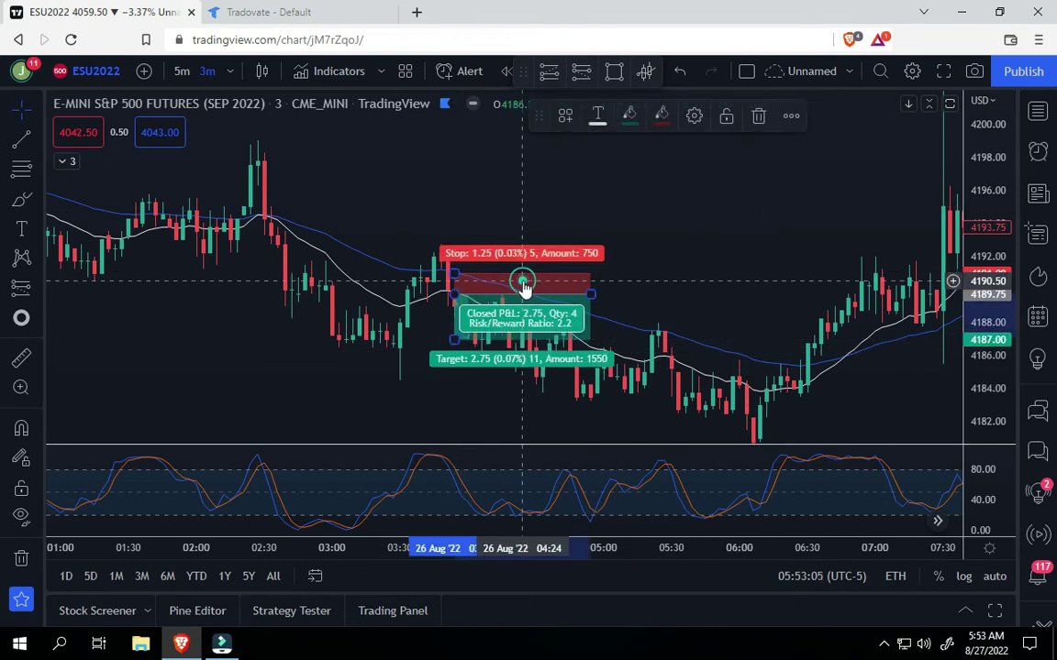
pyautogui.click(757, 116)
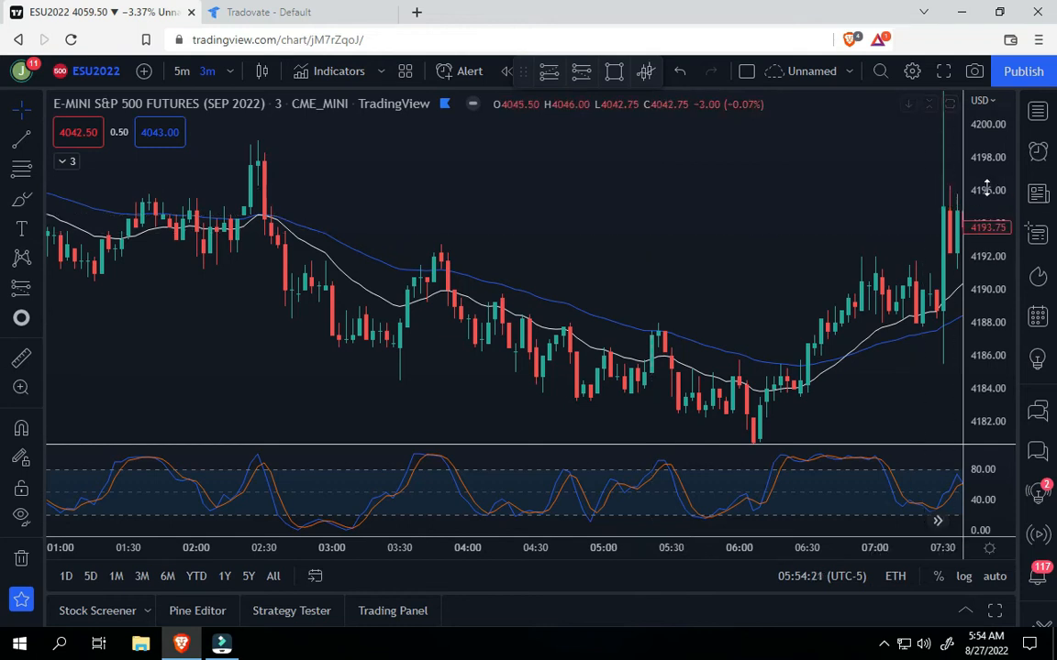
# Load the RTYU2022 September 2022 E-mini Russell contract via symbol search
pyautogui.moveTo(987, 183); pyautogui.dragTo(984, 258)
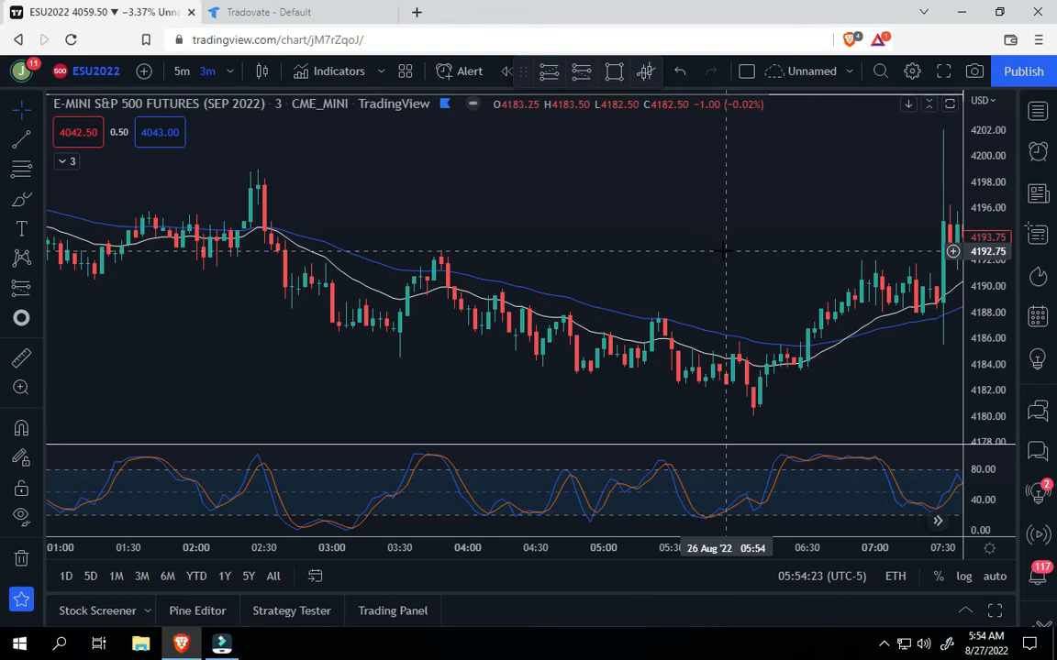
pyautogui.click(108, 70)
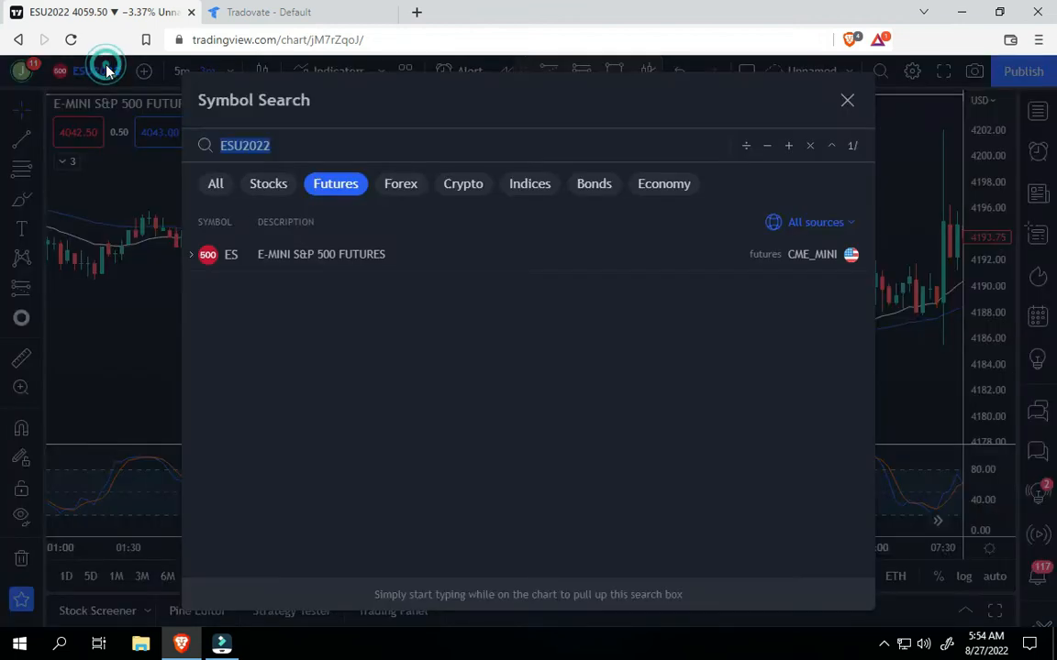
pyautogui.write('RTY')
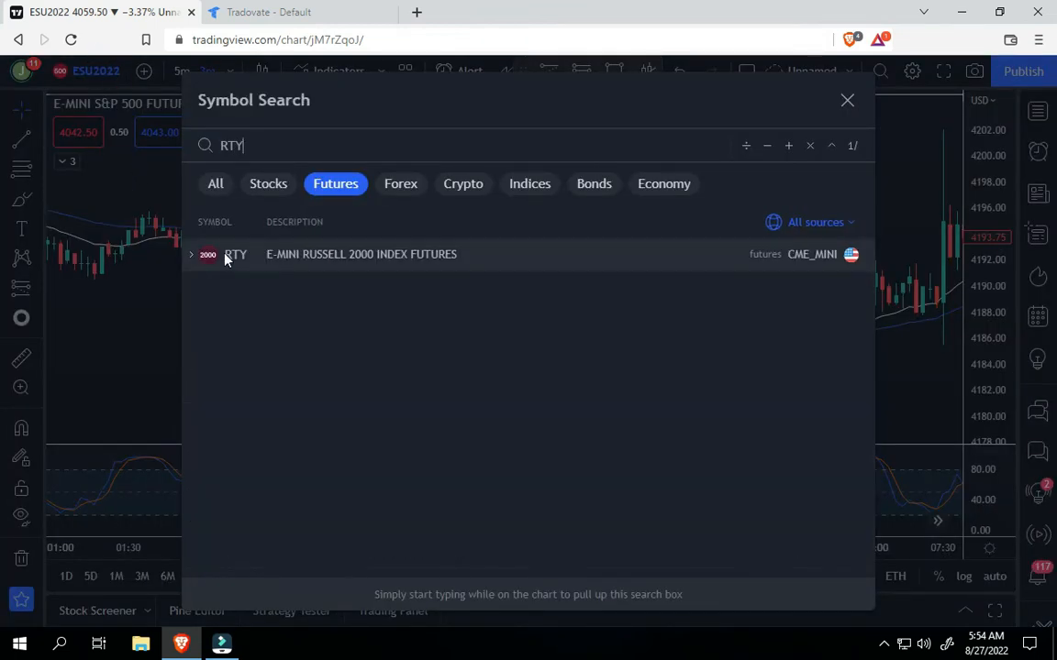
pyautogui.click(194, 255)
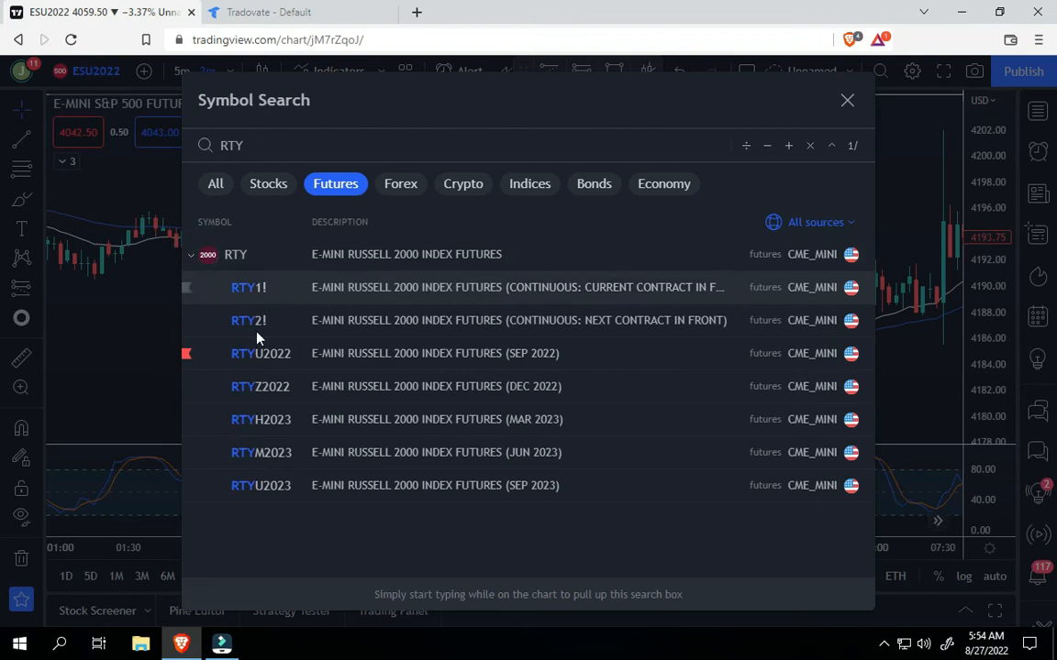
pyautogui.click(341, 363)
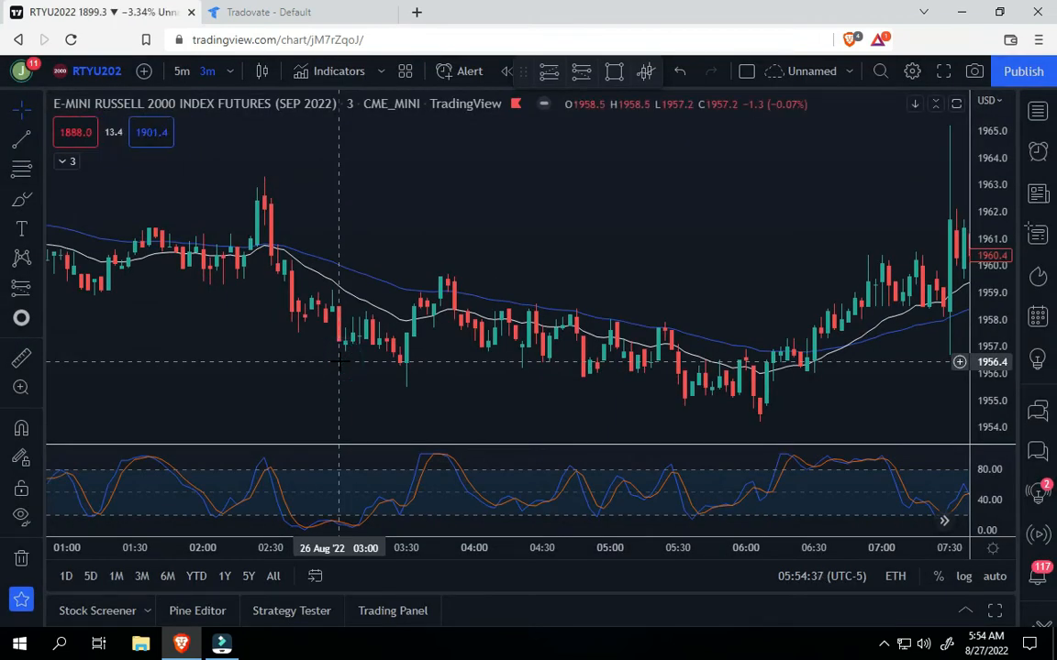
# Pan the RTY 3-minute chart to show bars from about 01:30 through 08:00 near 1952–1963
pyautogui.moveTo(340, 363); pyautogui.dragTo(491, 364)
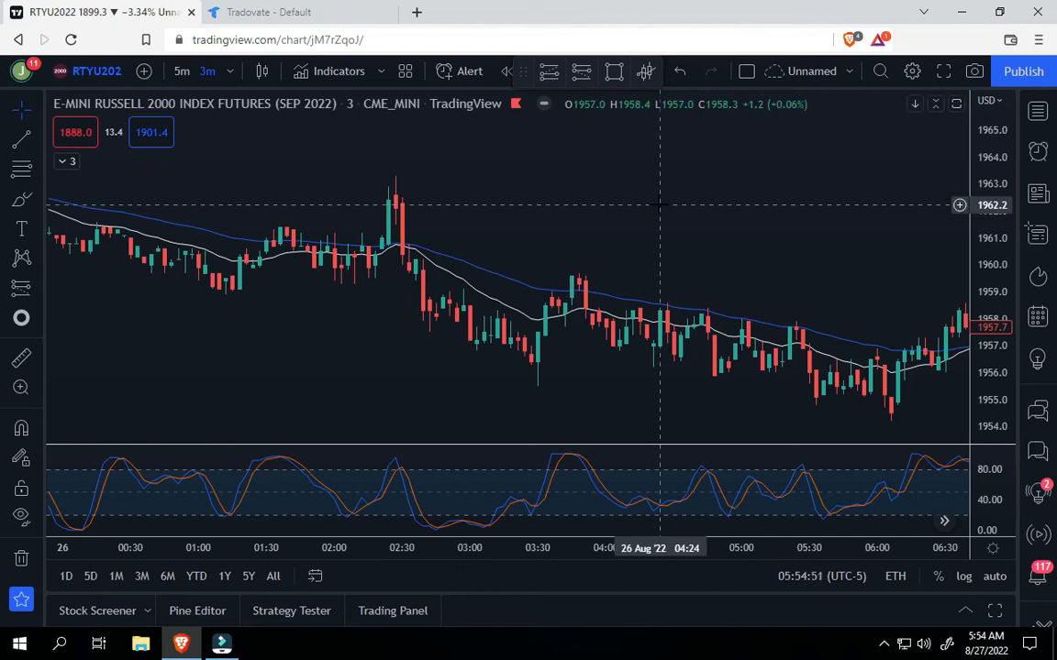
pyautogui.click(659, 205)
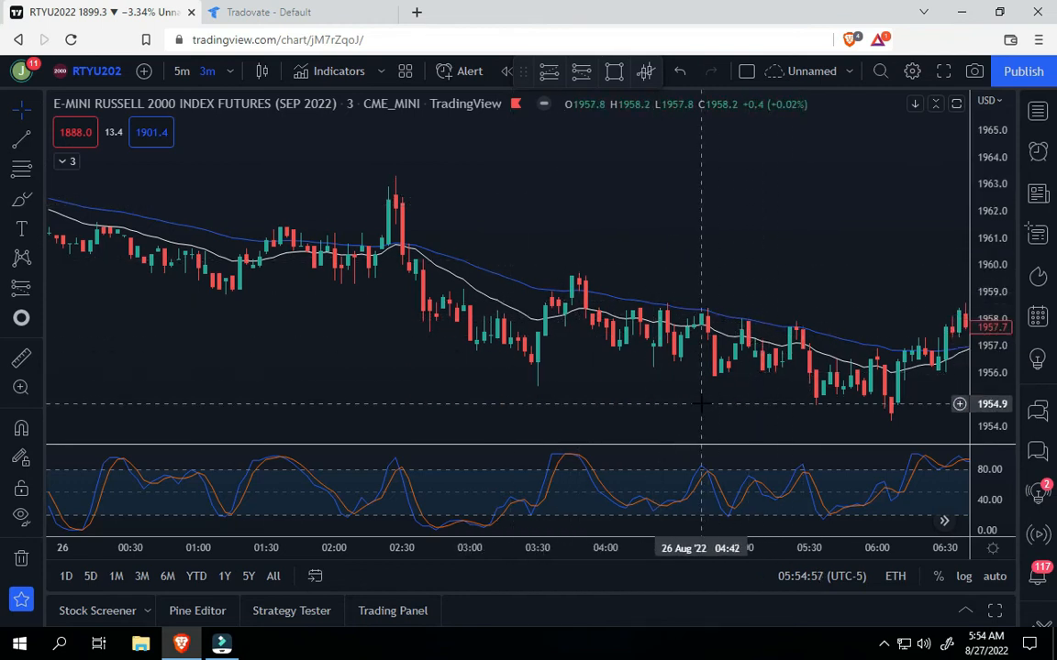
pyautogui.moveTo(699, 400); pyautogui.dragTo(464, 350)
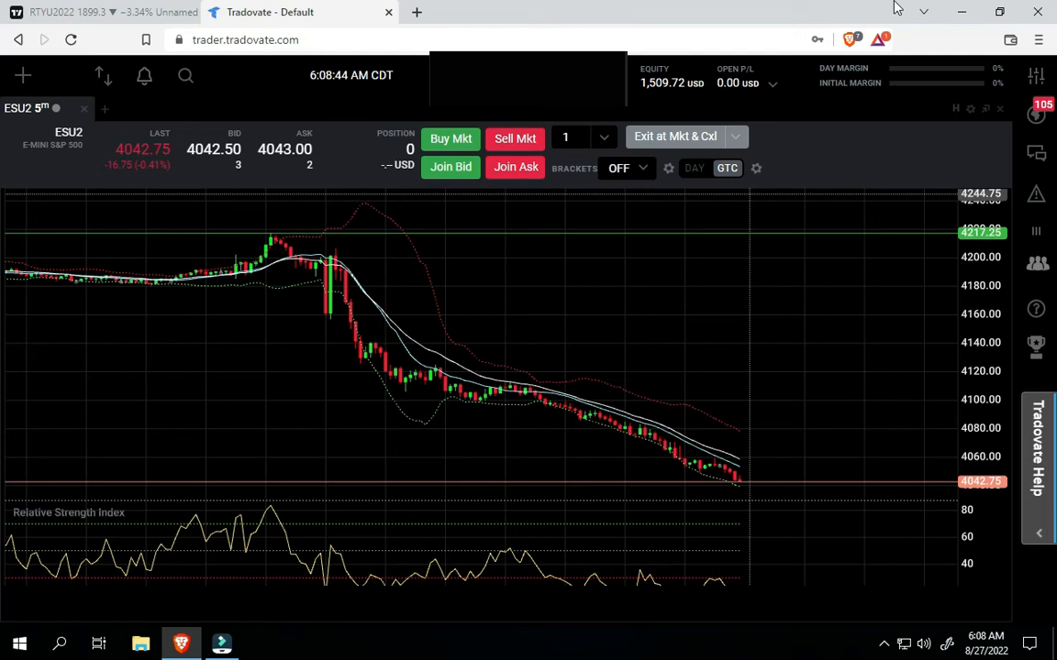
pyautogui.moveTo(144, 351)
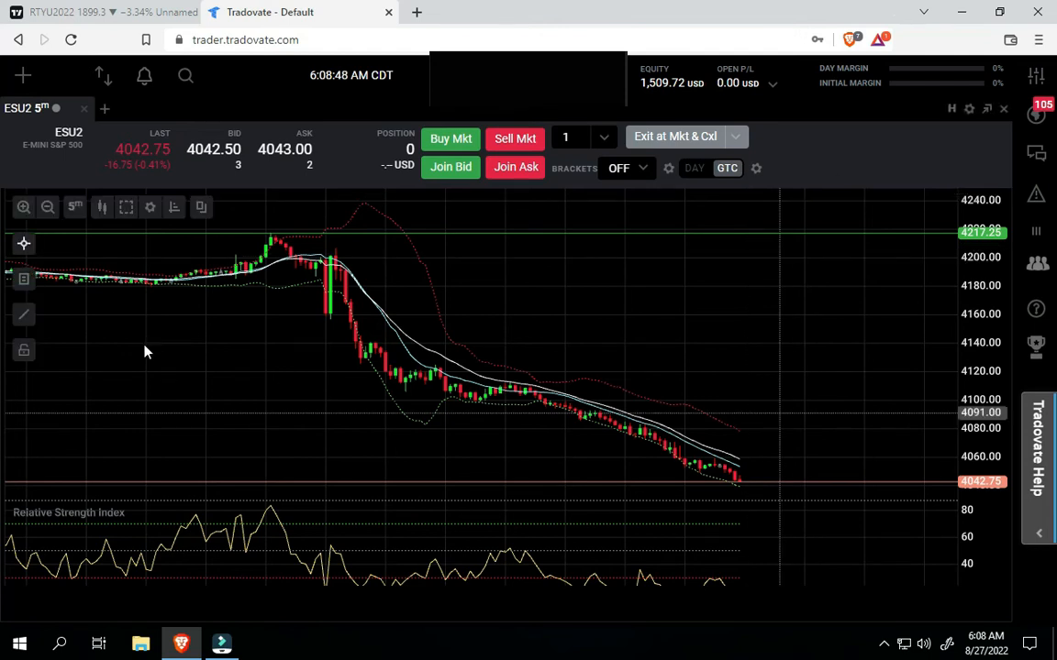
# Glance at the TradingView RTY chart, then switch to the Tradovate platform
pyautogui.click(62, 9)
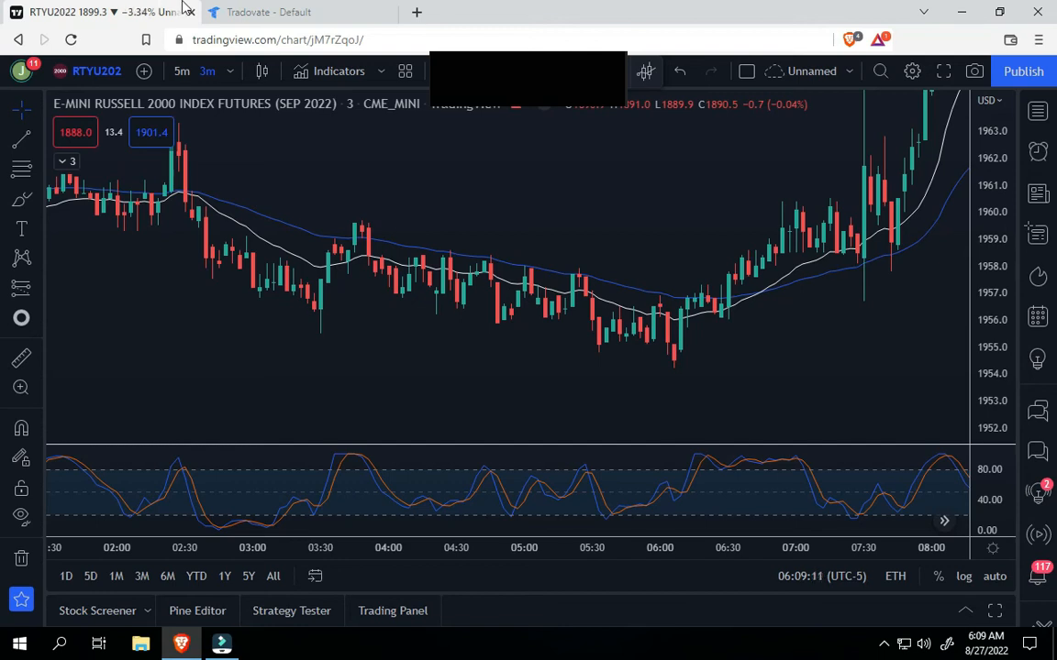
pyautogui.click(213, 13)
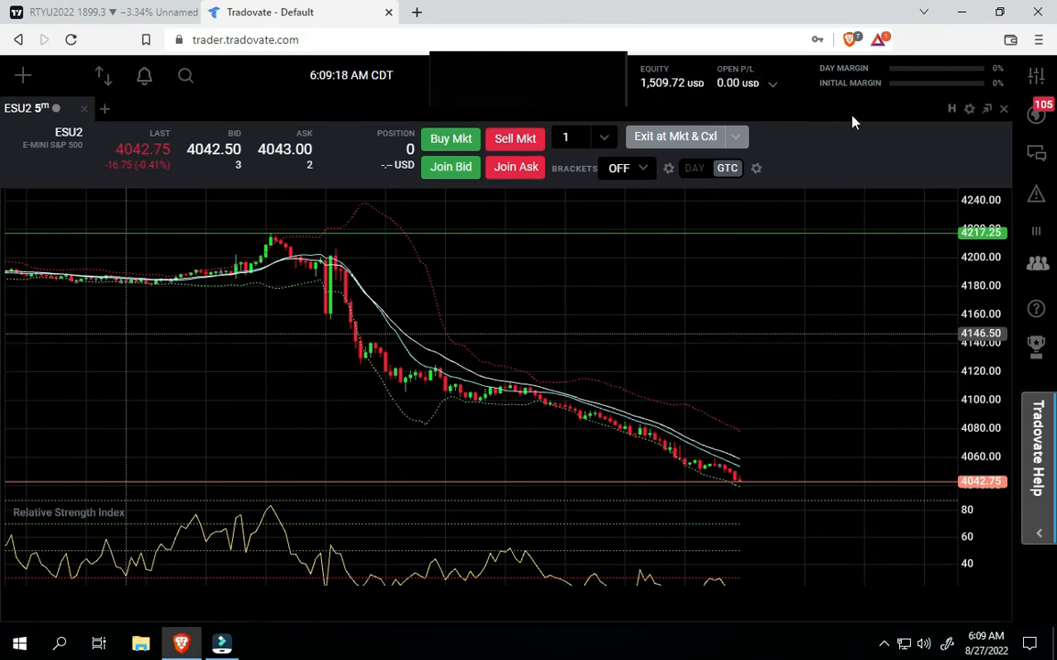
pyautogui.moveTo(838, 367)
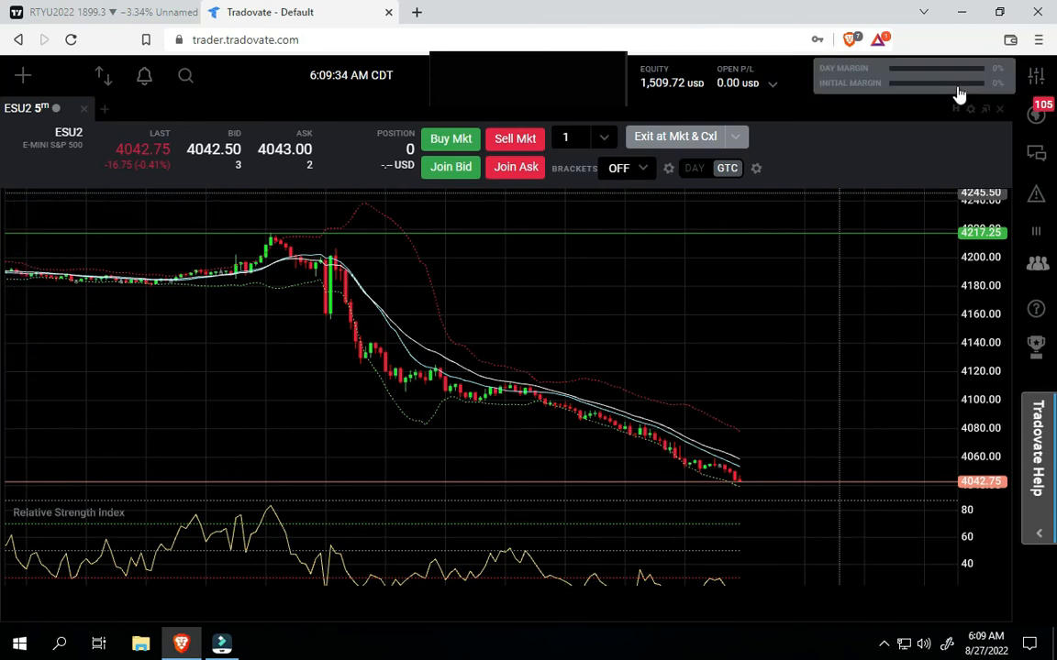
# Open Tradovate Settings and view the Add-Ons listing with prices
pyautogui.click(1036, 75)
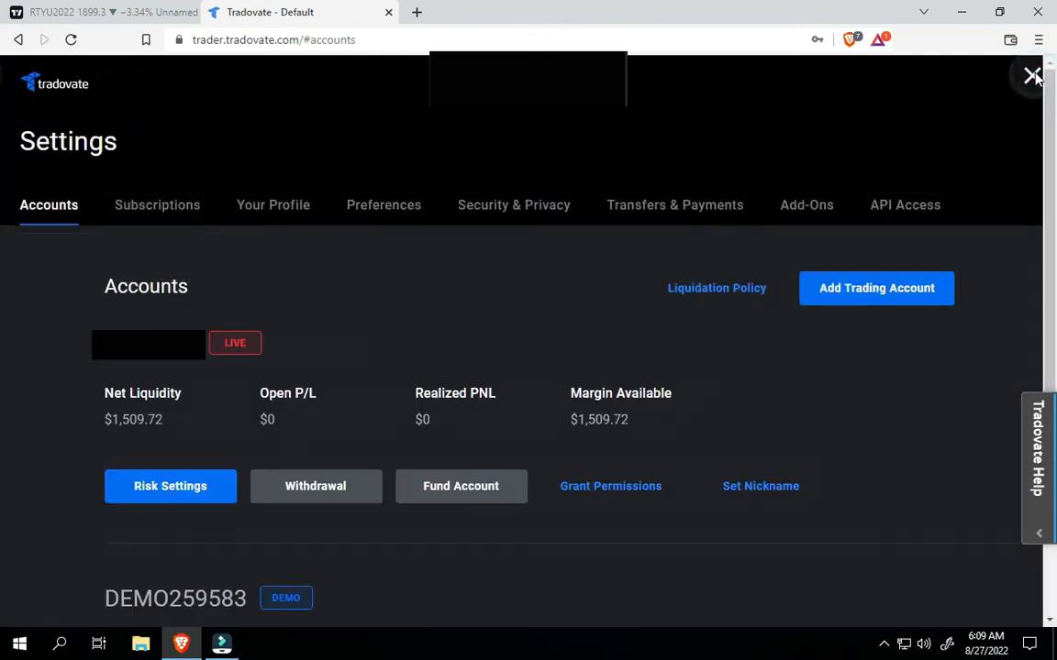
pyautogui.click(807, 209)
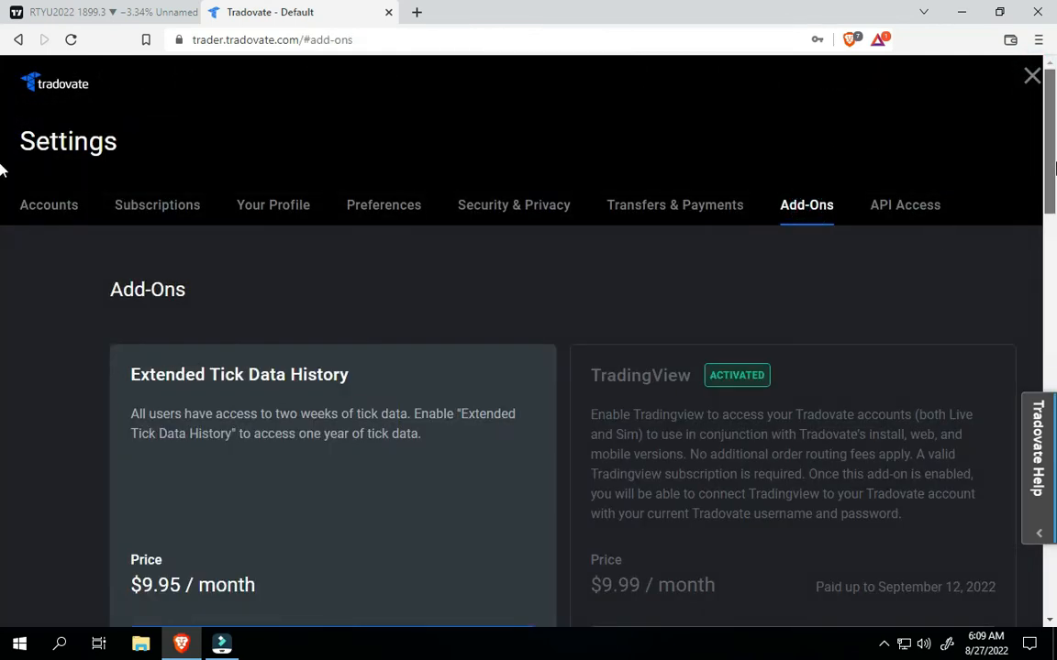
pyautogui.scroll(-1, 2, 174)
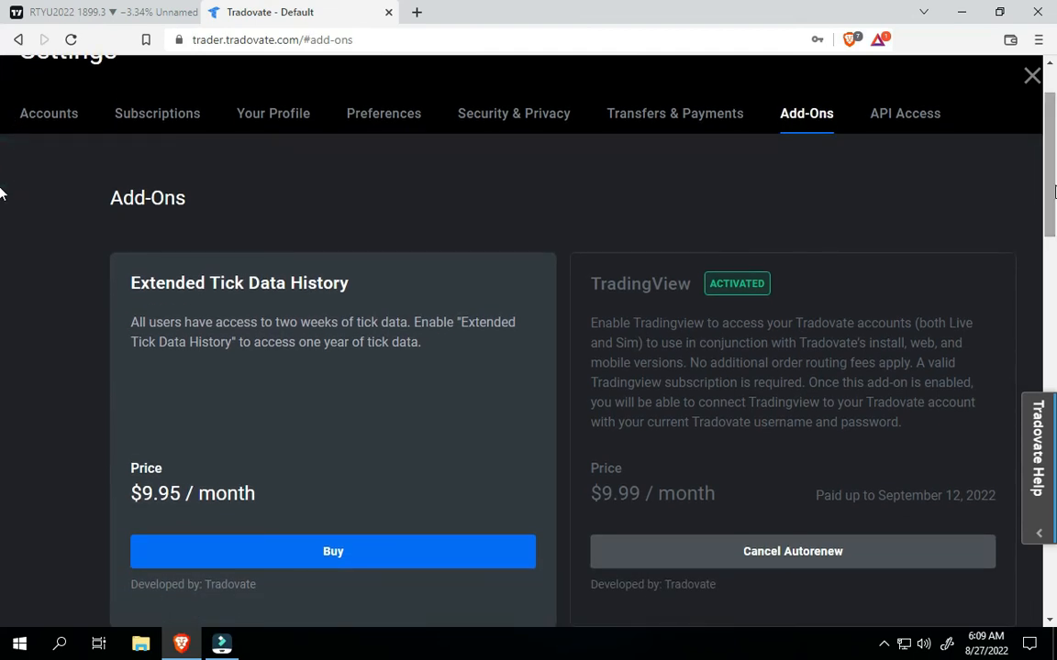
pyautogui.scroll(-3, 2, 211)
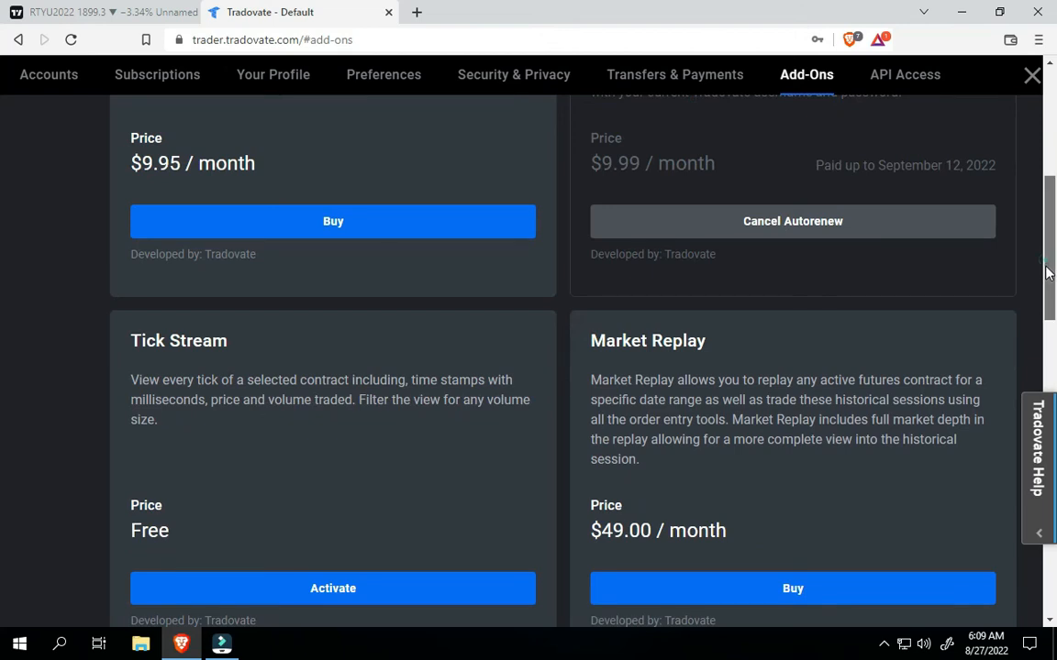
pyautogui.moveTo(1049, 264)
pyautogui.mouseDown()
pyautogui.moveTo(1053, 376)
pyautogui.moveTo(1052, 185)
pyautogui.mouseUp()
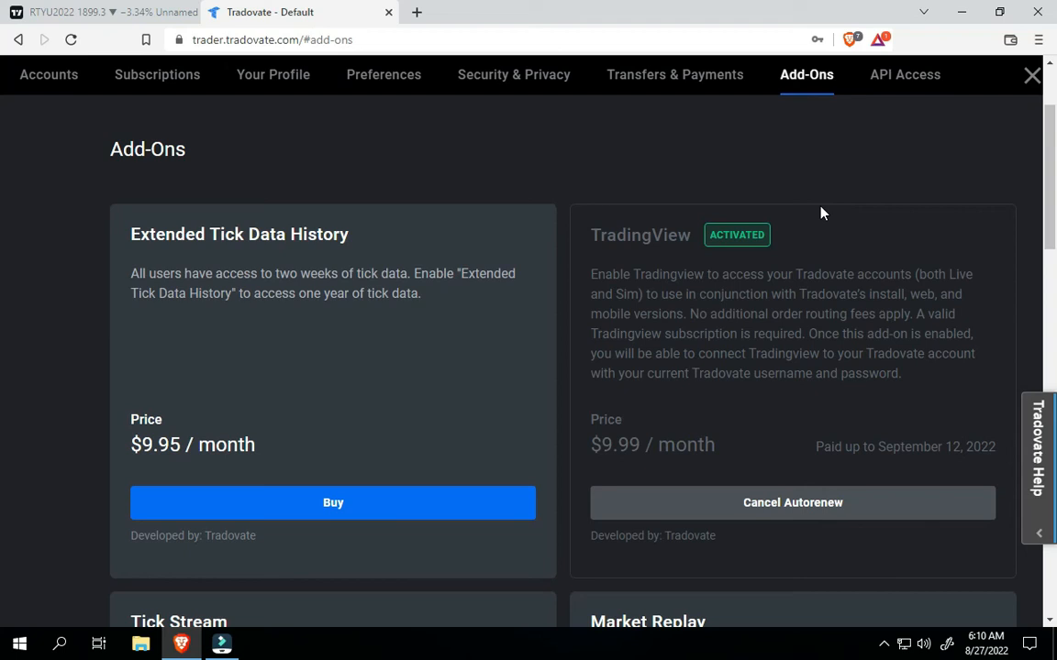
# Review the membership and market data subscriptions, then close Settings back to the ESU2 chart
pyautogui.click(158, 73)
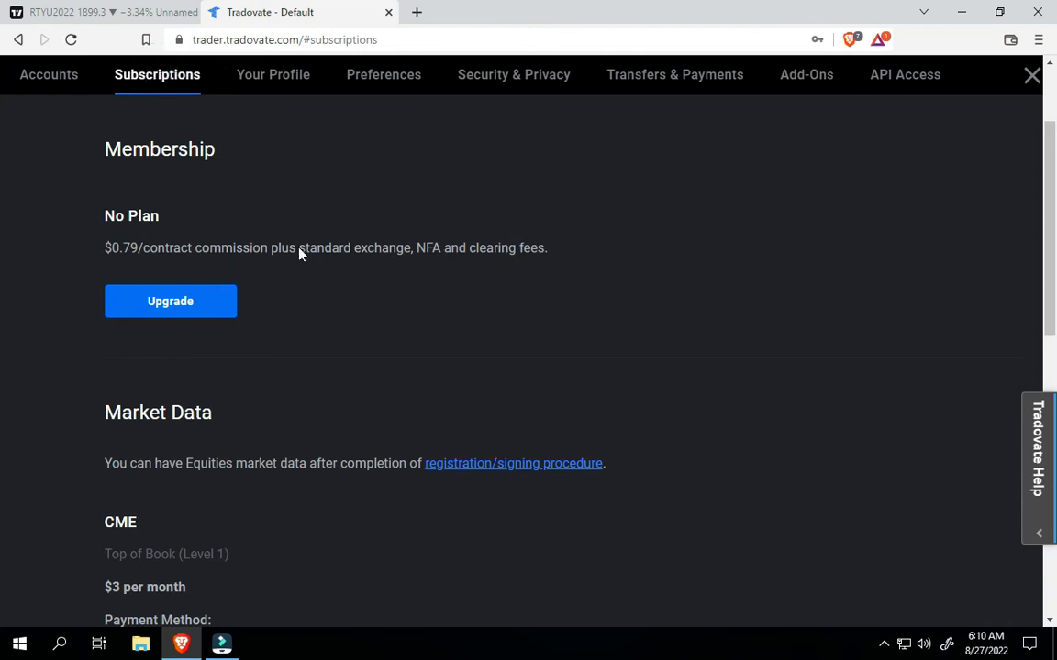
pyautogui.scroll(-3, 299, 253)
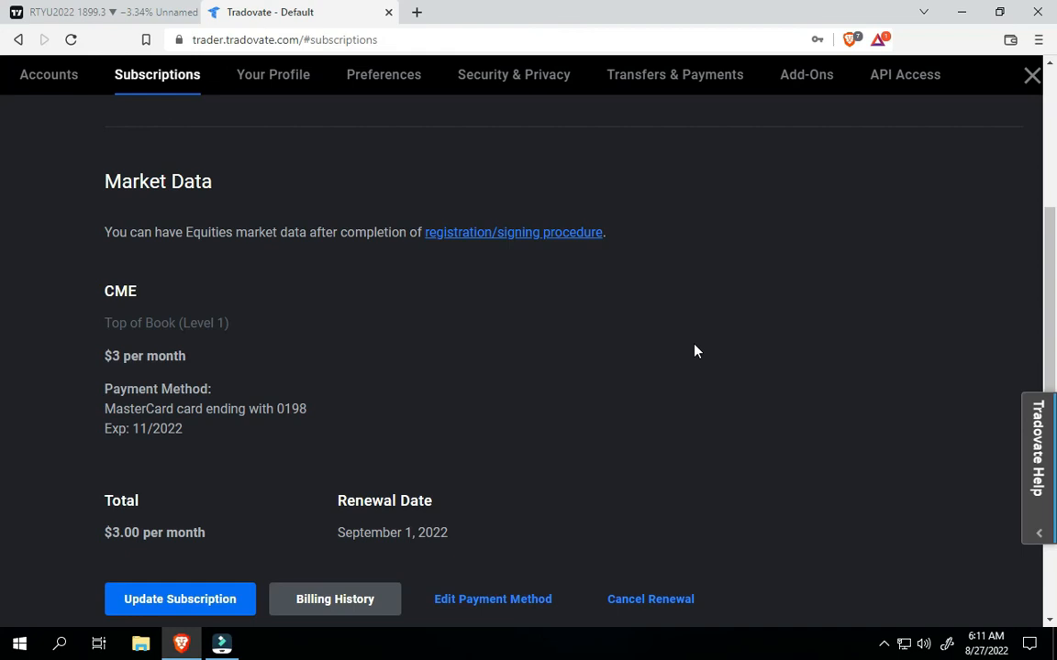
pyautogui.click(1031, 77)
pyautogui.moveTo(653, 374)
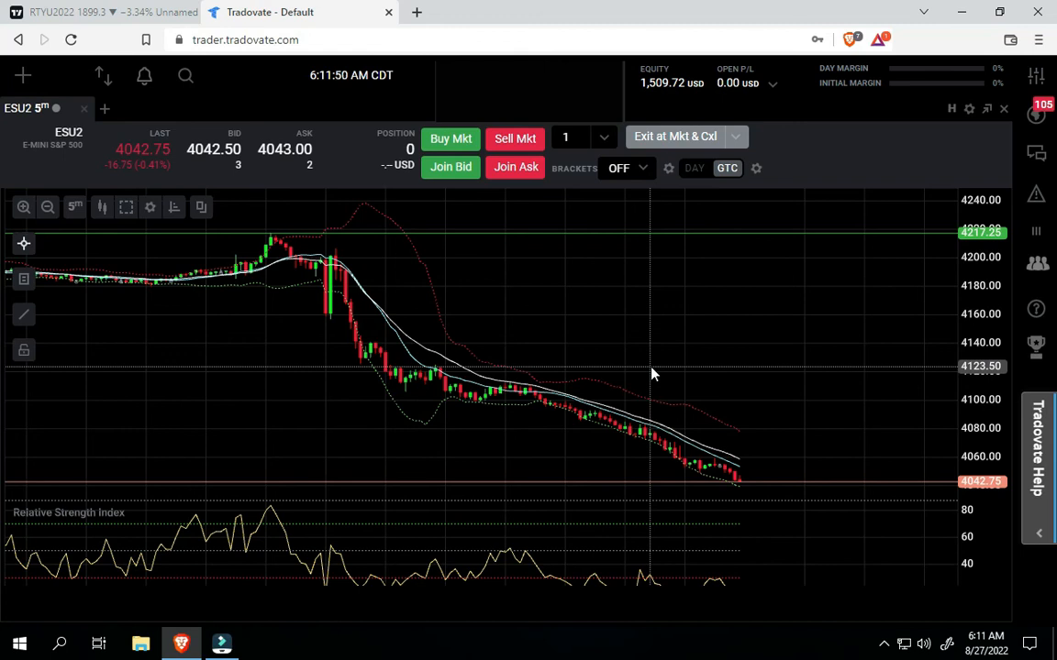
# Load tradovate.com in a new private Brave window, pasting and trimming the copied address
pyautogui.click(336, 42)
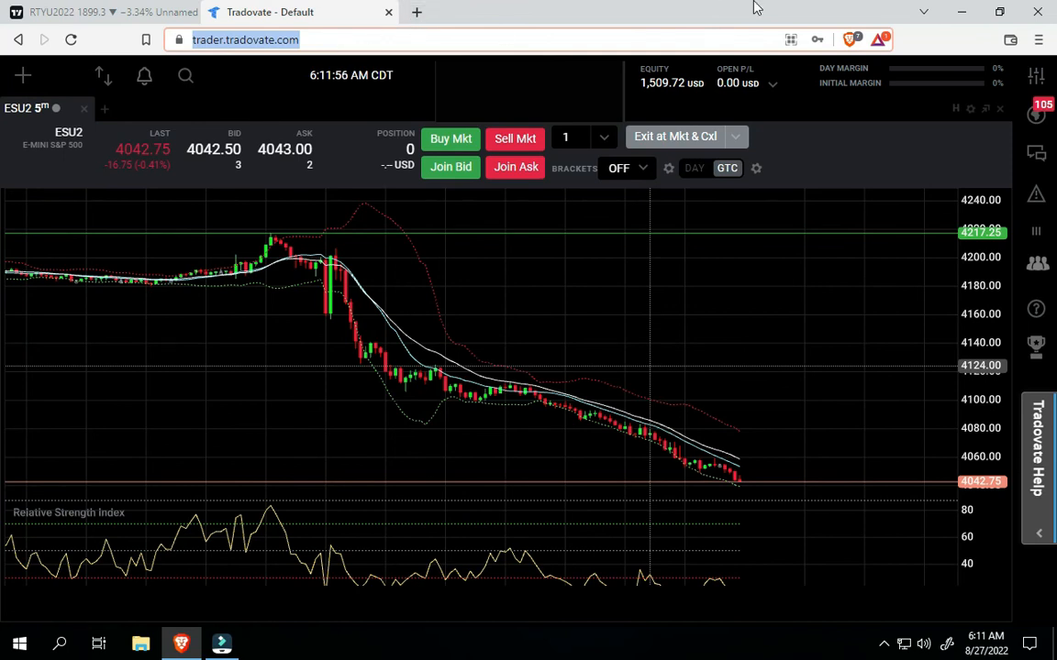
pyautogui.click(1038, 40)
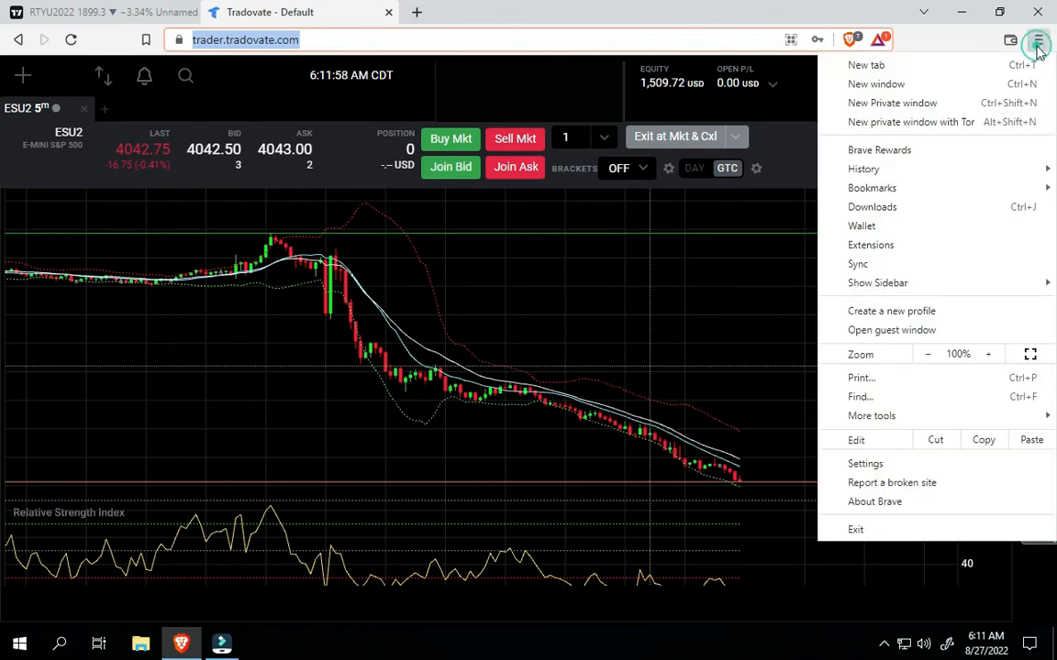
pyautogui.click(955, 103)
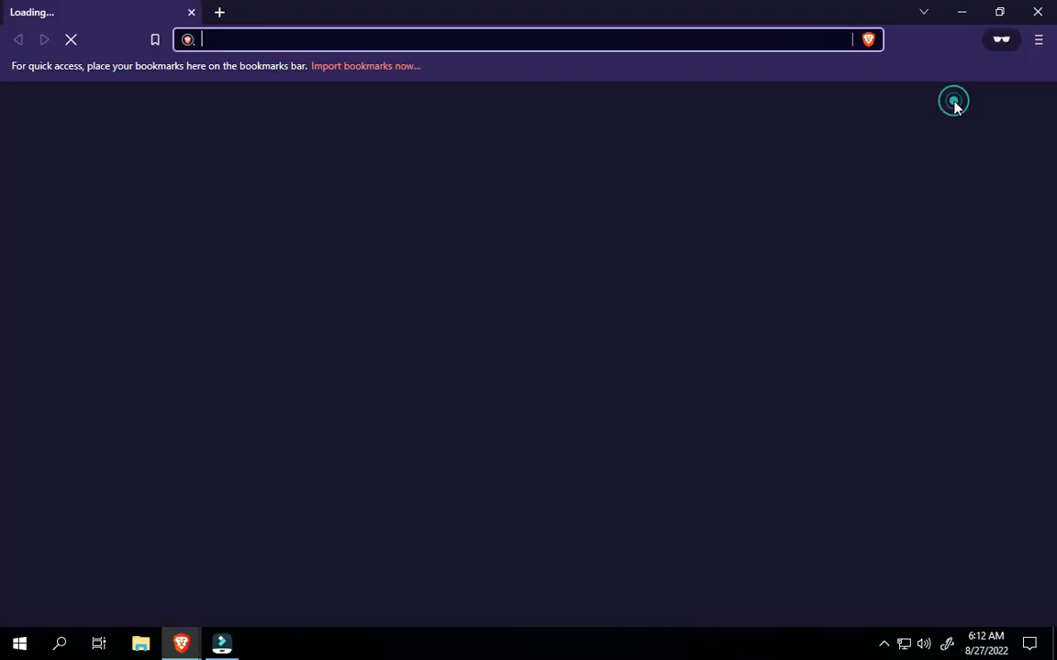
pyautogui.write('https://trader.tradovate.com/')
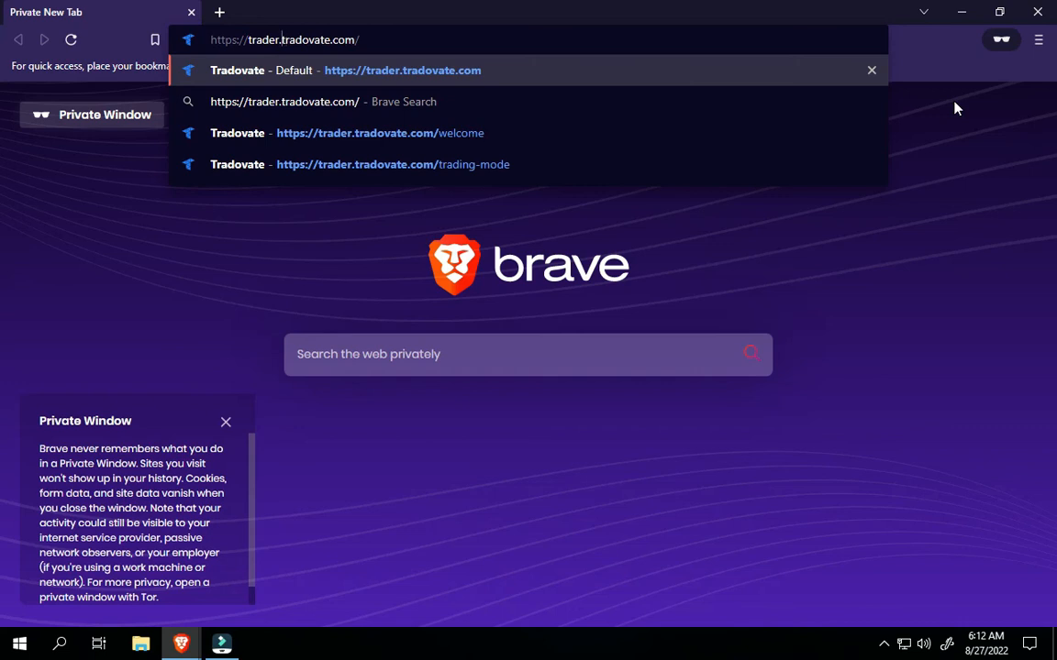
pyautogui.press('BackSpace')
pyautogui.press('BackSpace')
pyautogui.press('BackSpace')
pyautogui.press('BackSpace')
pyautogui.press('BackSpace')
pyautogui.press('BackSpace')
pyautogui.press('BackSpace')
pyautogui.press('Return')
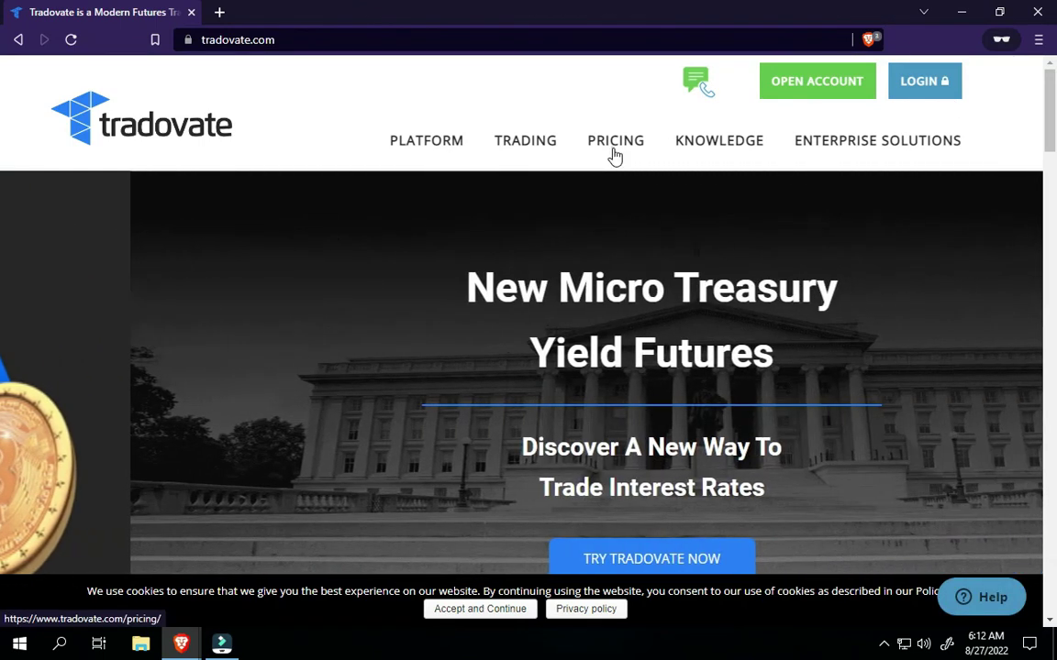
# View the Pricing page with the $0, $99 and $199 membership plans and account requirements
pyautogui.click(615, 156)
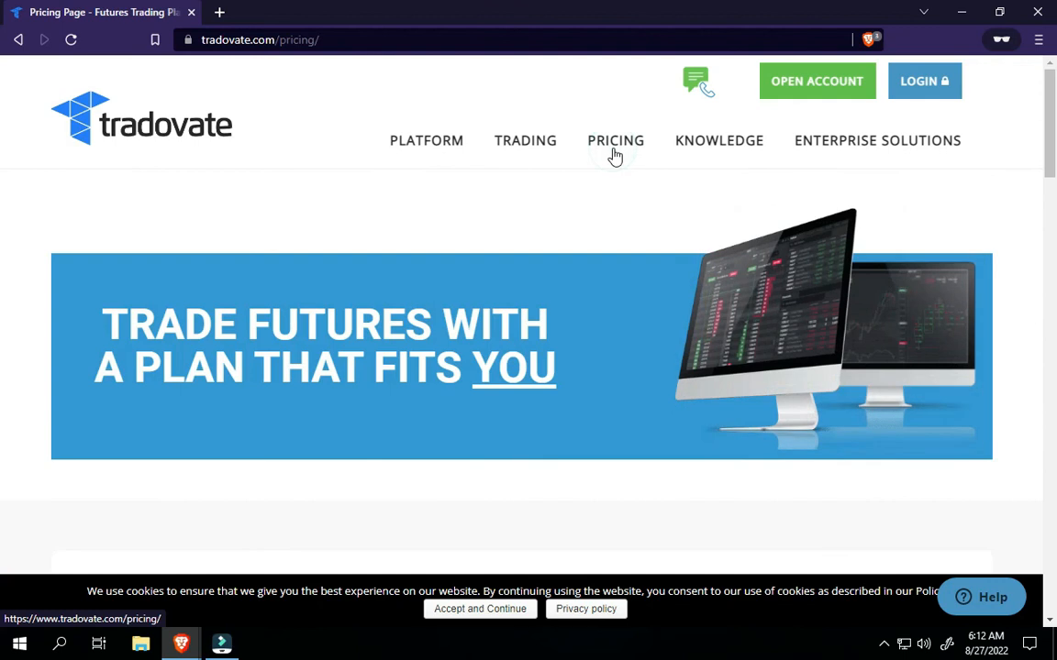
pyautogui.scroll(-5, 3, 221)
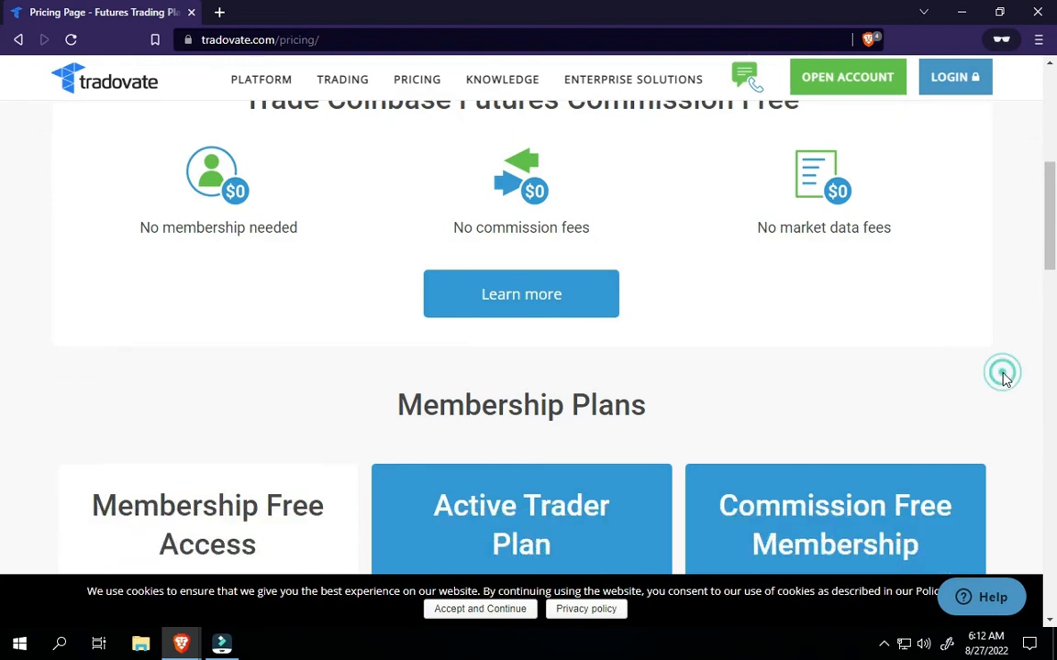
pyautogui.scroll(-2, 1005, 380)
pyautogui.scroll(-2, 1006, 379)
pyautogui.scroll(-2, 1005, 379)
pyautogui.scroll(-1, 1006, 379)
pyautogui.scroll(-1, 1005, 380)
pyautogui.scroll(-1, 1005, 380)
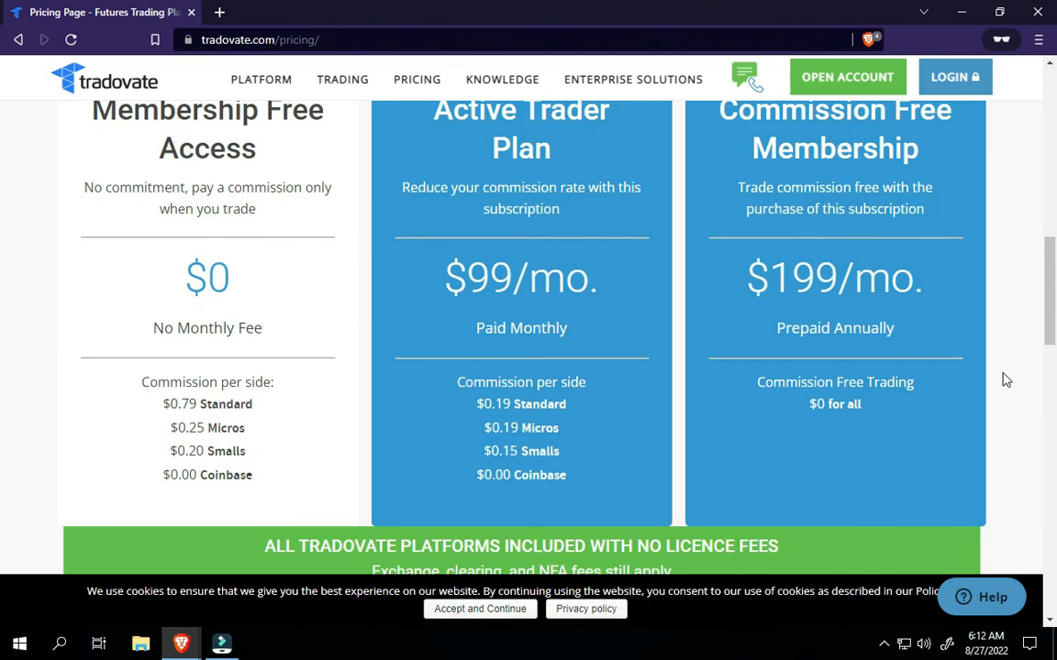
pyautogui.scroll(-1, 1005, 380)
pyautogui.scroll(1, 1006, 380)
pyautogui.scroll(1, 1005, 380)
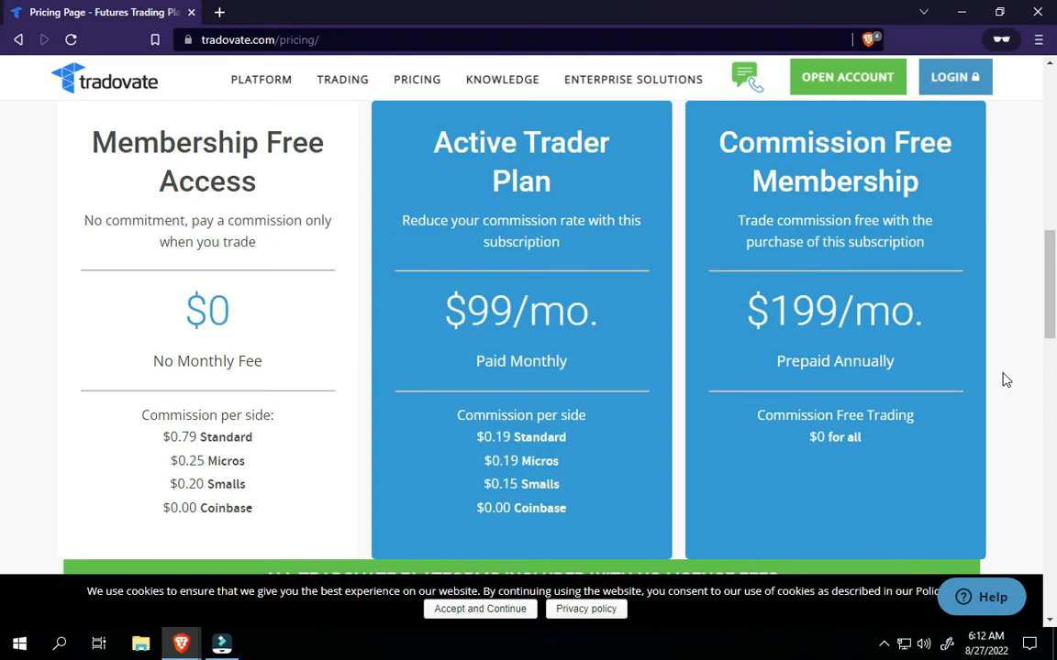
pyautogui.scroll(-2, 1005, 380)
pyautogui.scroll(-1, 1005, 380)
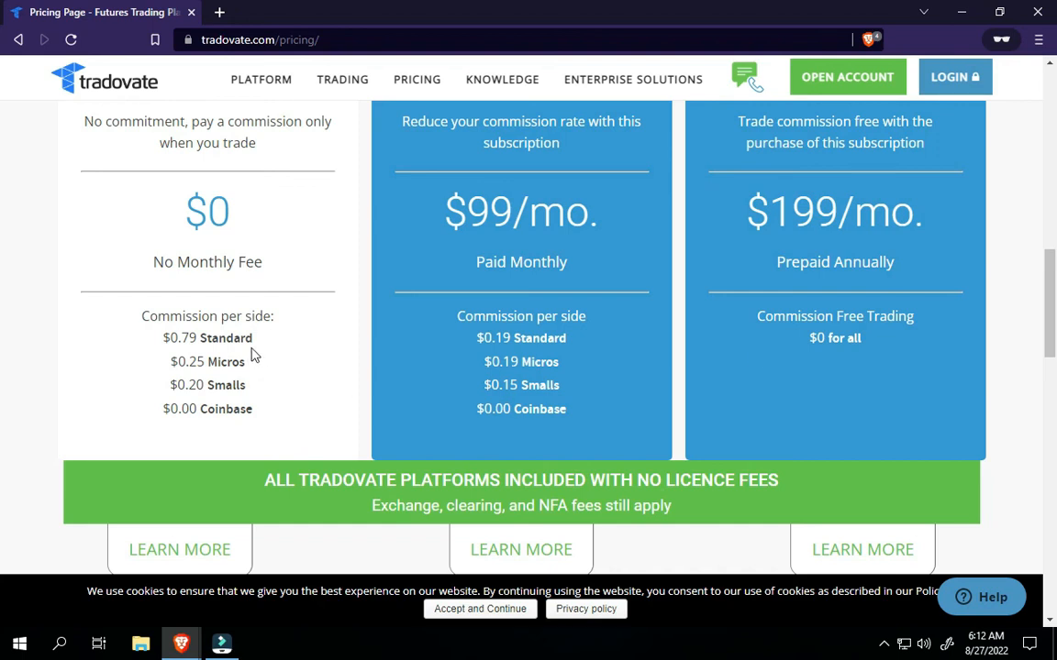
pyautogui.scroll(-1, 254, 355)
pyautogui.scroll(-1, 254, 355)
pyautogui.scroll(-1, 254, 355)
pyautogui.scroll(-1, 254, 355)
pyautogui.scroll(-1, 254, 355)
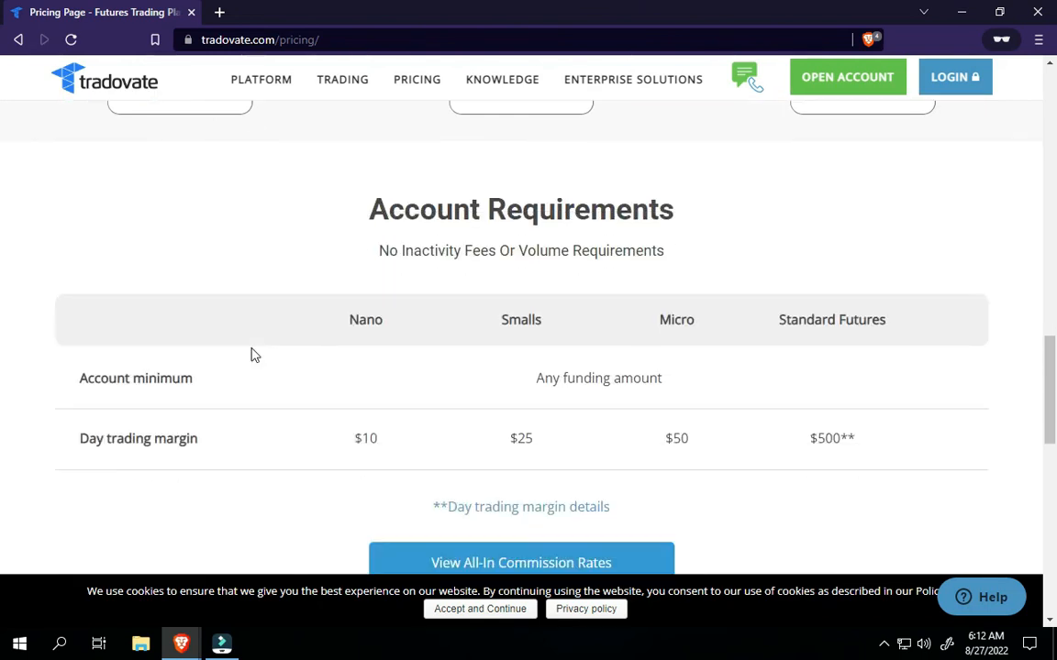
pyautogui.scroll(-1, 254, 355)
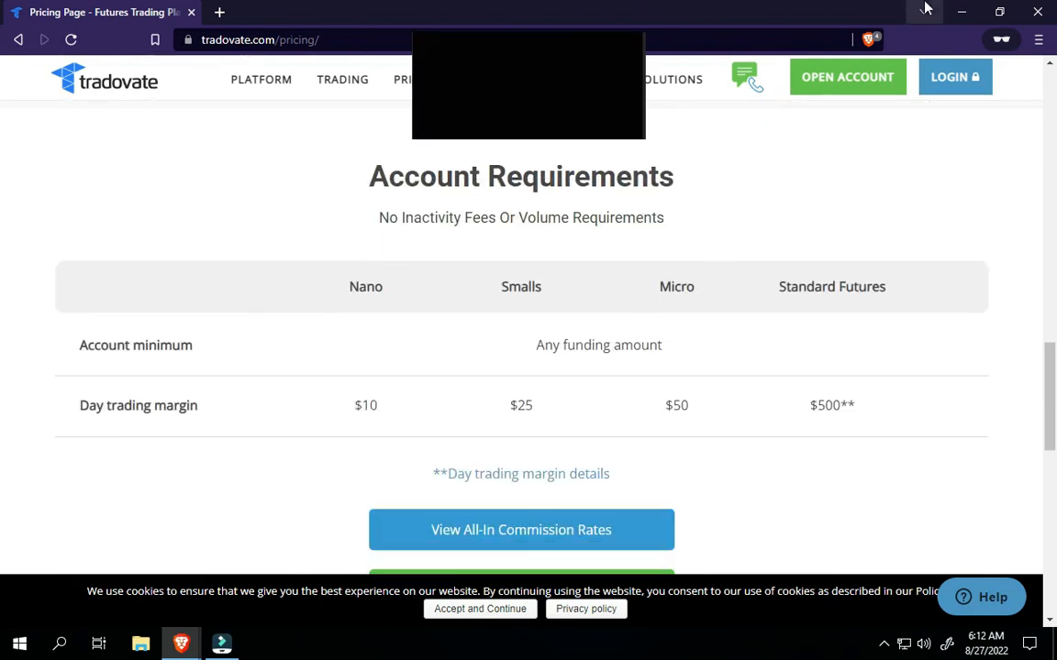
# Run the Account Reports performance report for This month (08/01/2022 to 08/27/2022)
pyautogui.click(957, 11)
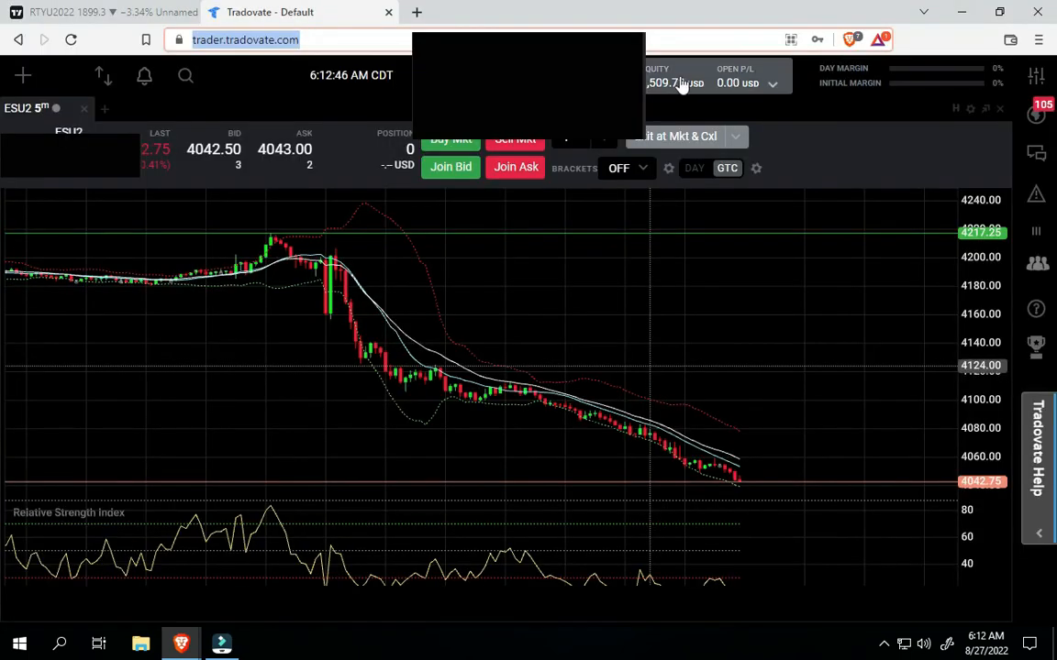
pyautogui.click(587, 78)
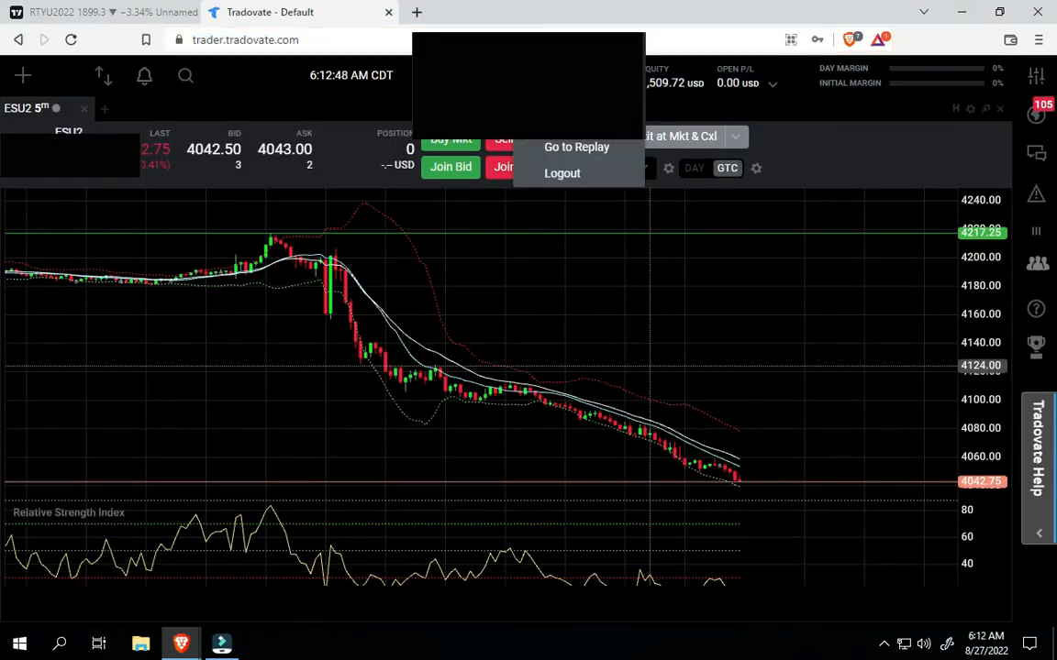
pyautogui.click(576, 129)
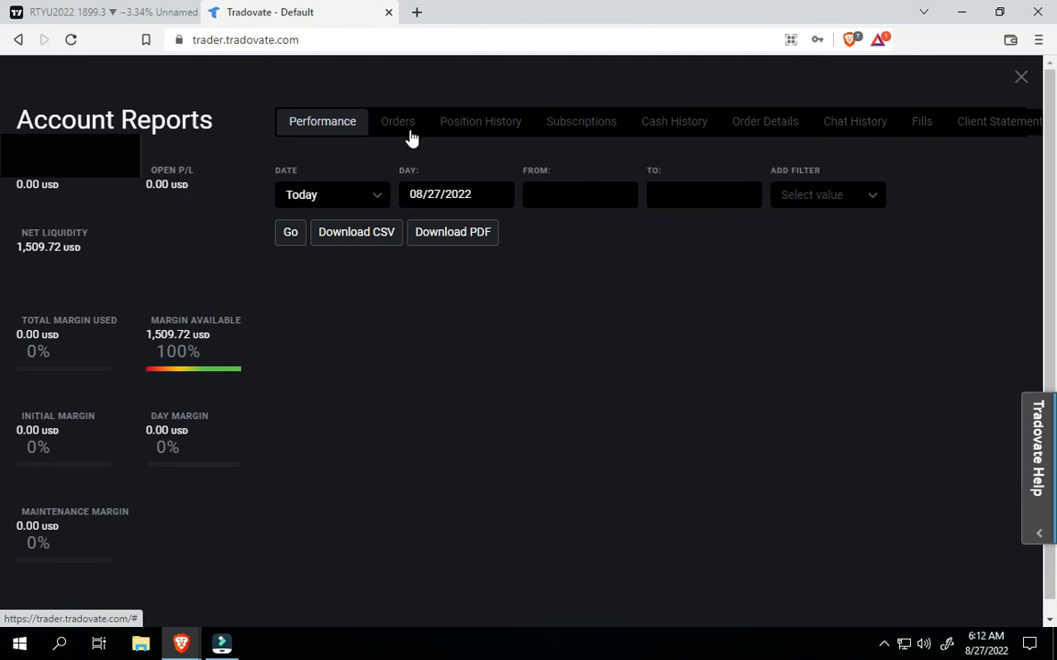
pyautogui.click(376, 195)
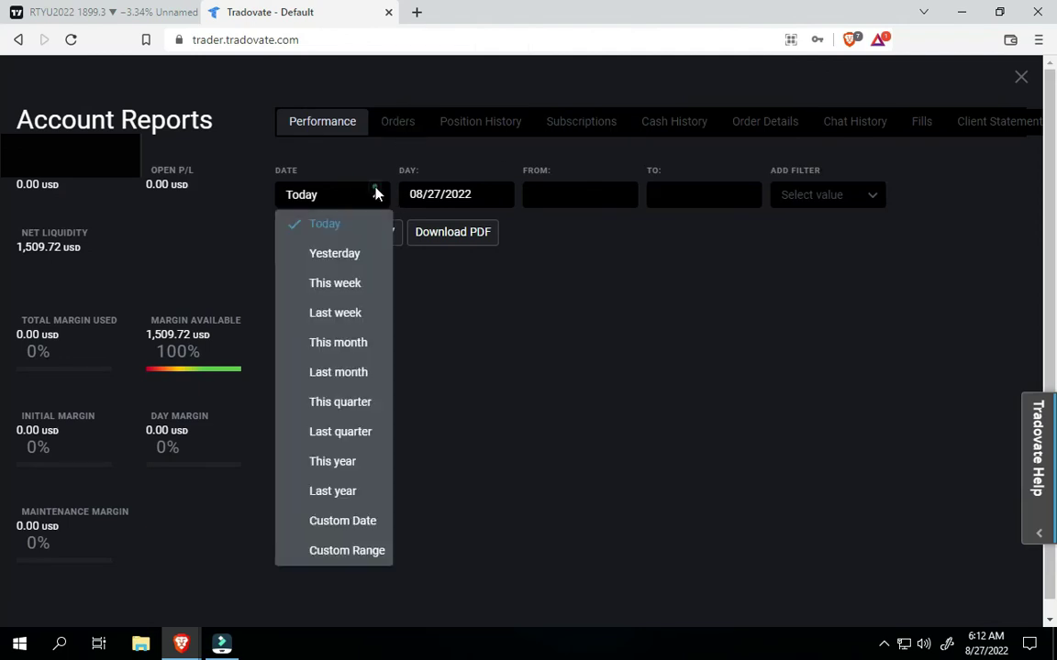
pyautogui.click(362, 343)
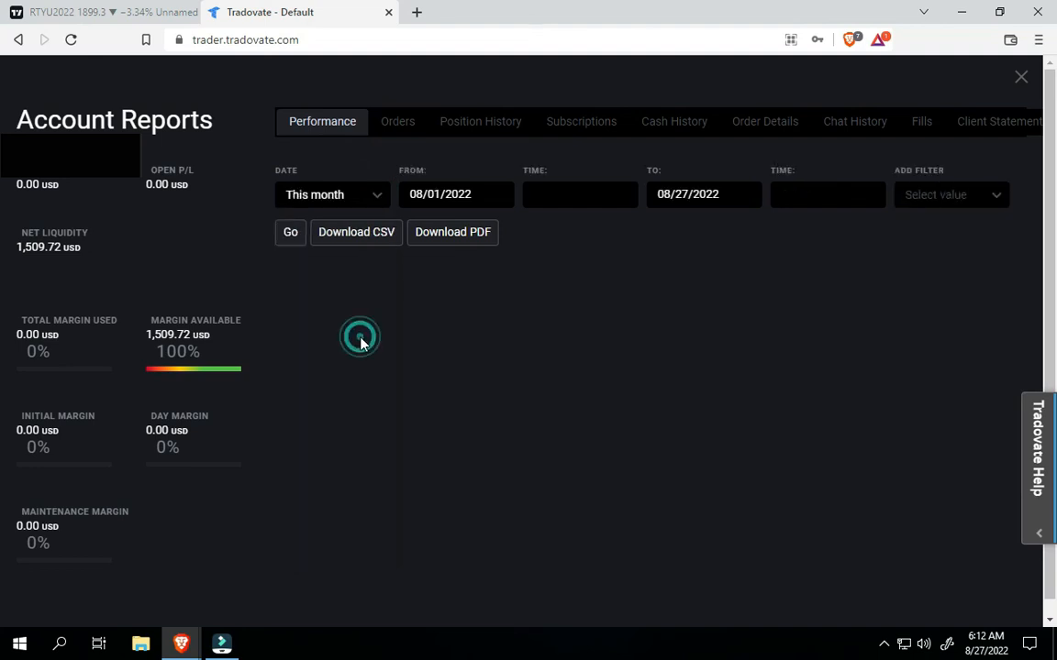
pyautogui.click(291, 234)
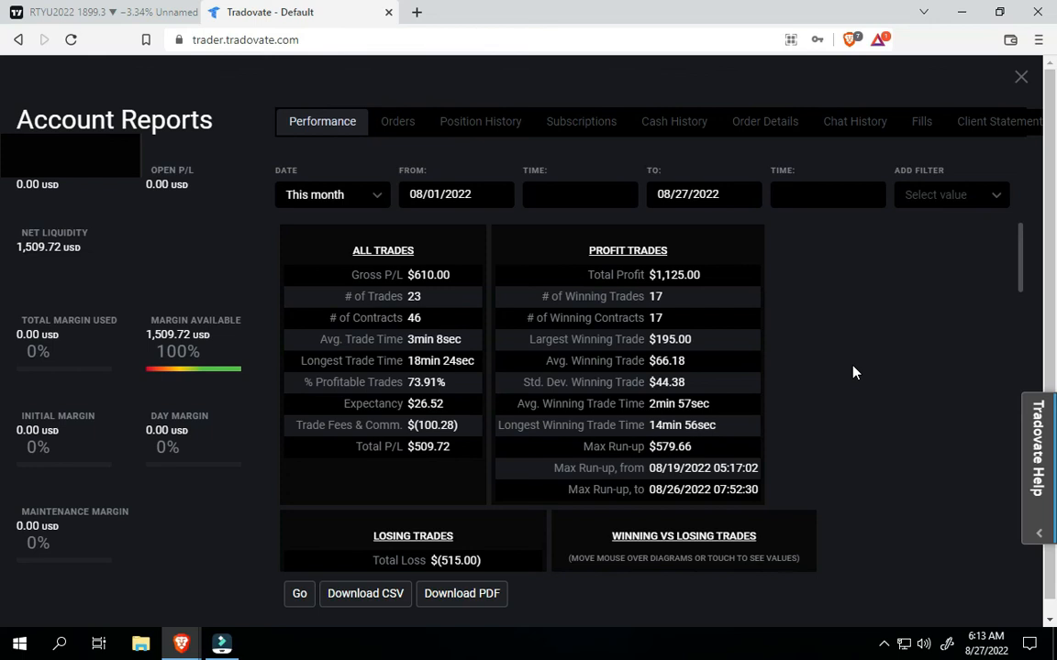
# Switch to the RTYU2022 browser tab showing the Russell 2000 3-minute chart
pyautogui.click(137, 9)
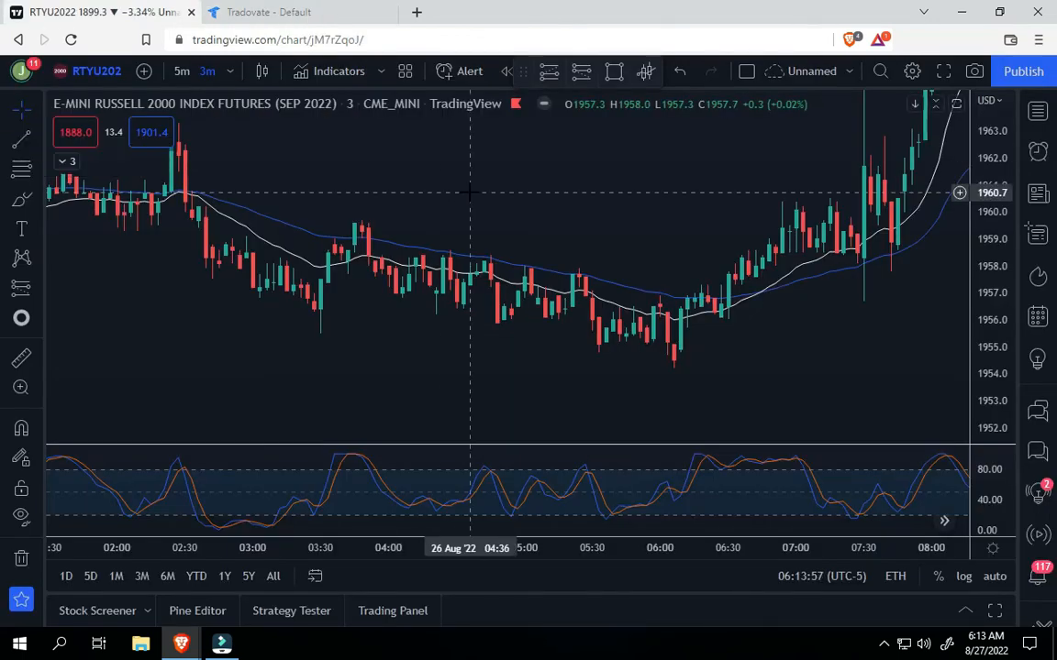